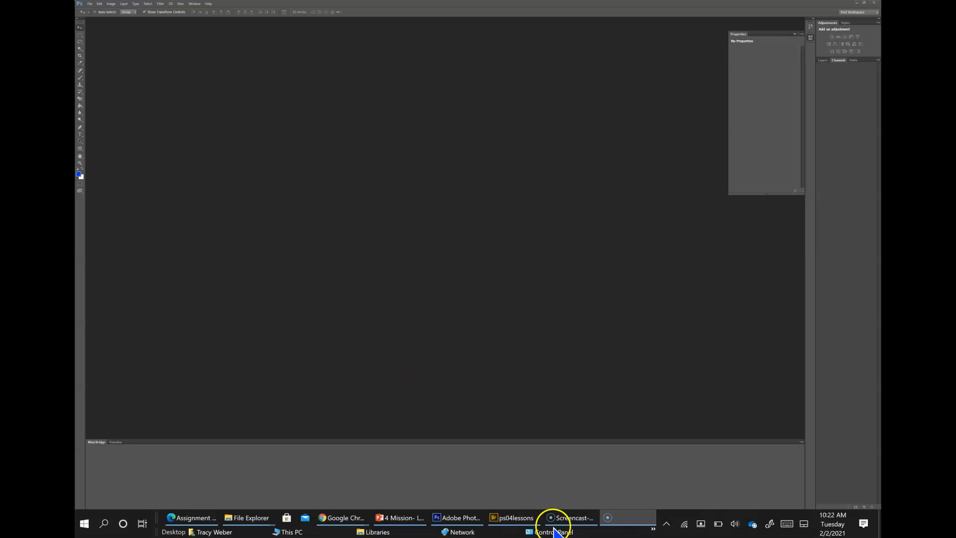
Switch to Adobe Bridge and open ps0507.psd in Photoshop, using its embedded color profile
left_click(516, 522)
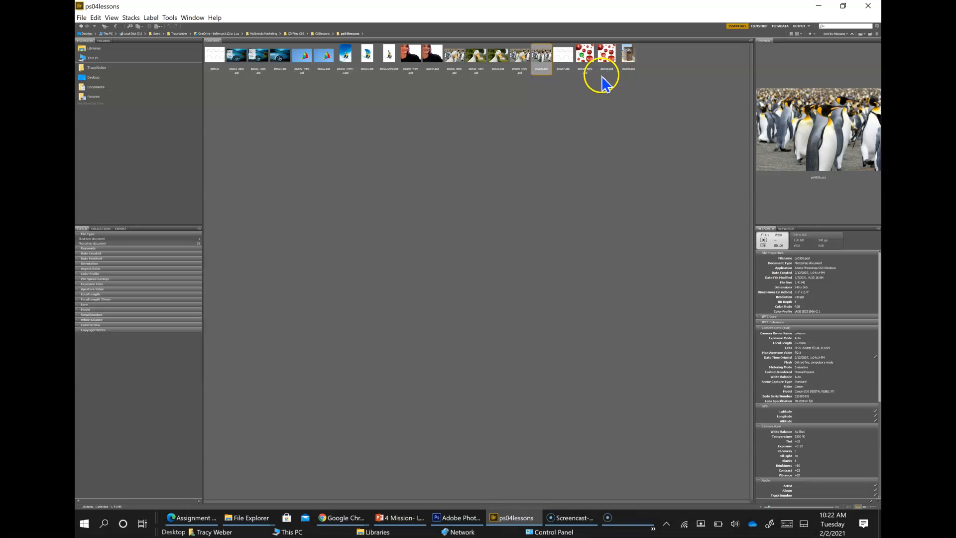
double_click(562, 59)
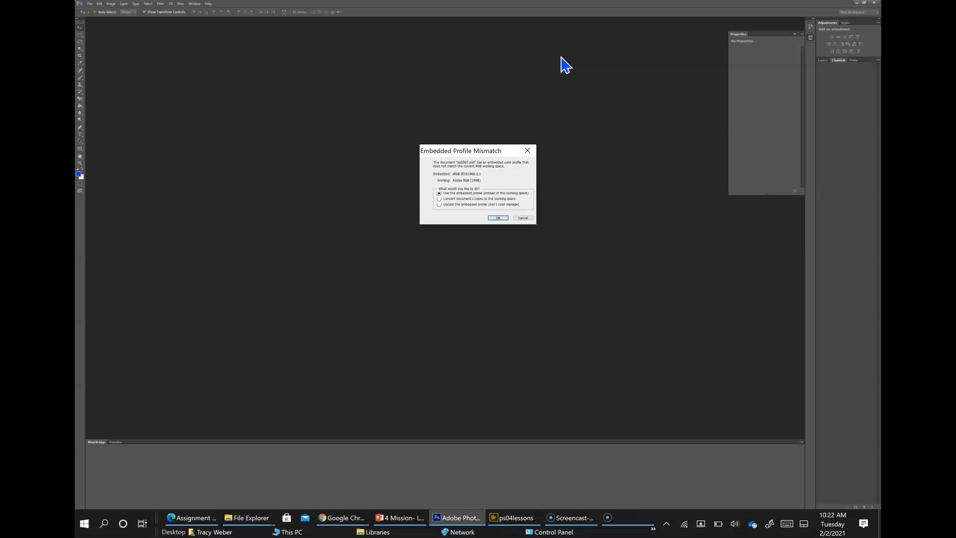
key("Return")
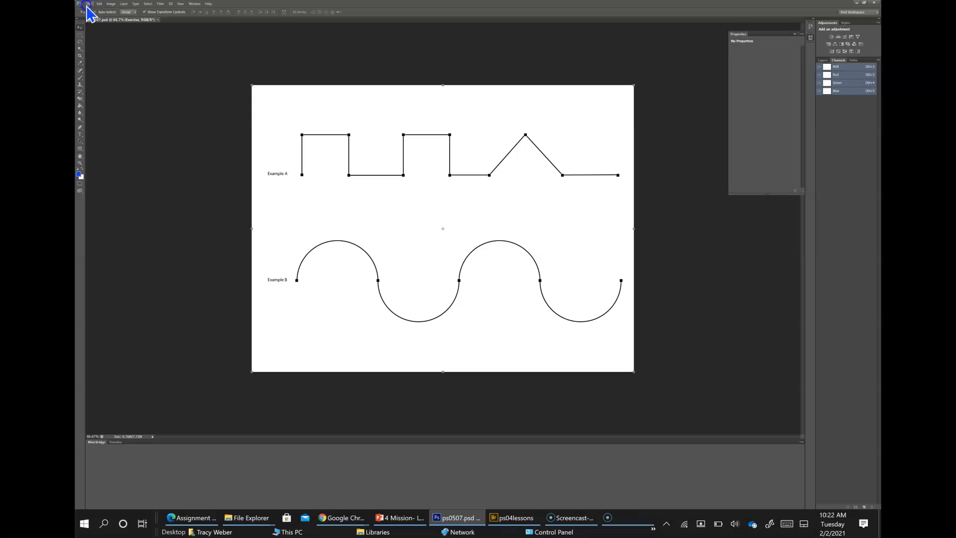
Save a copy of the document as ps0507_work in Photoshop format with the default format options
left_click(89, 5)
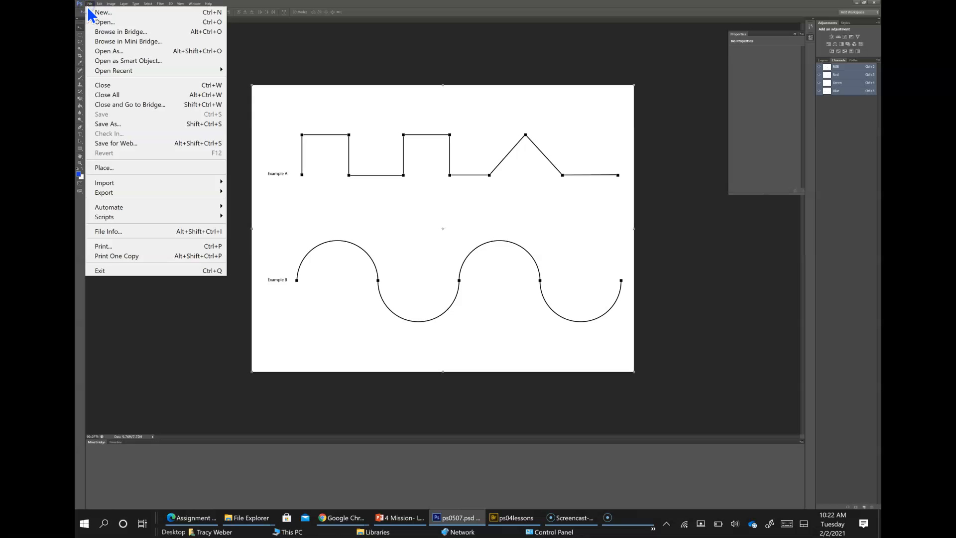
left_click(115, 124)
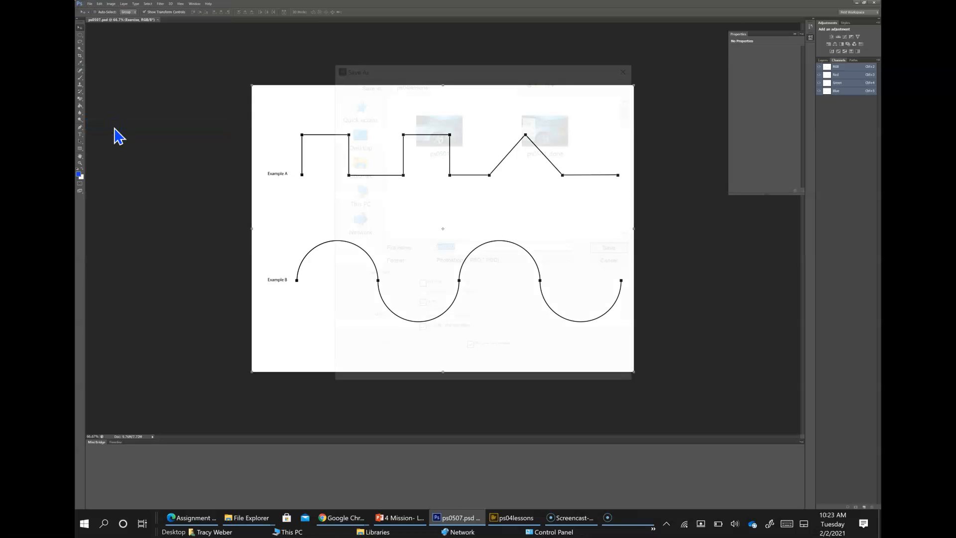
key("End")
type("_work")
key("Return")
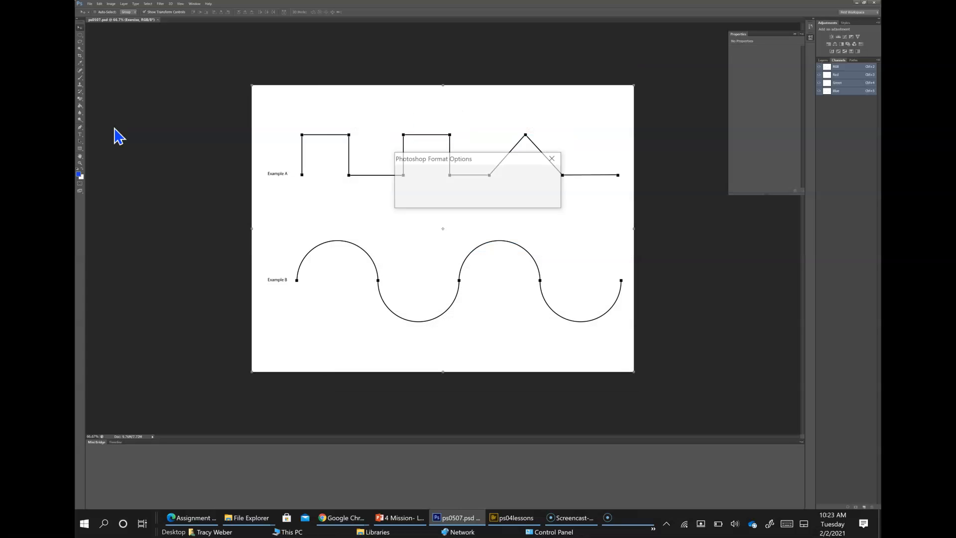
key("Return")
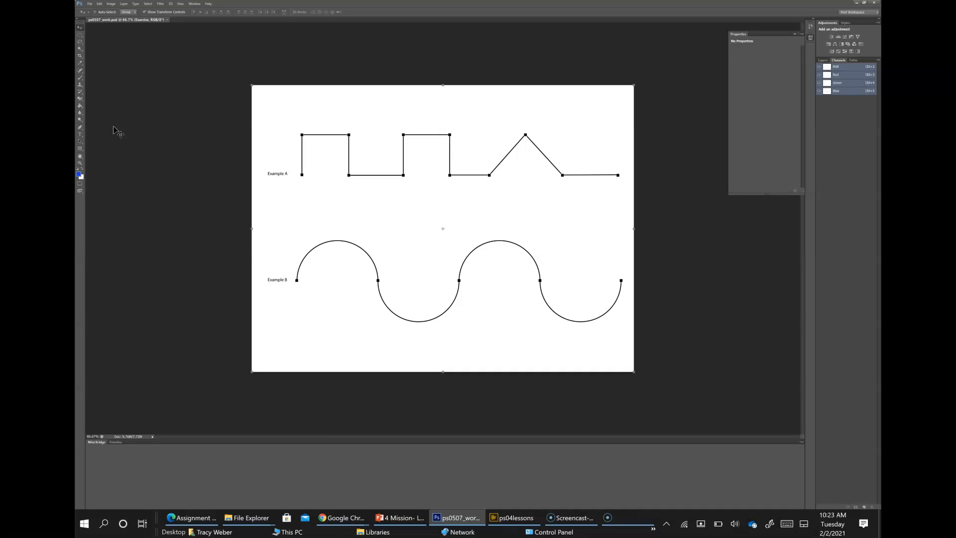
Activate the Pen tool and set its drawing mode to Path
left_click(82, 66)
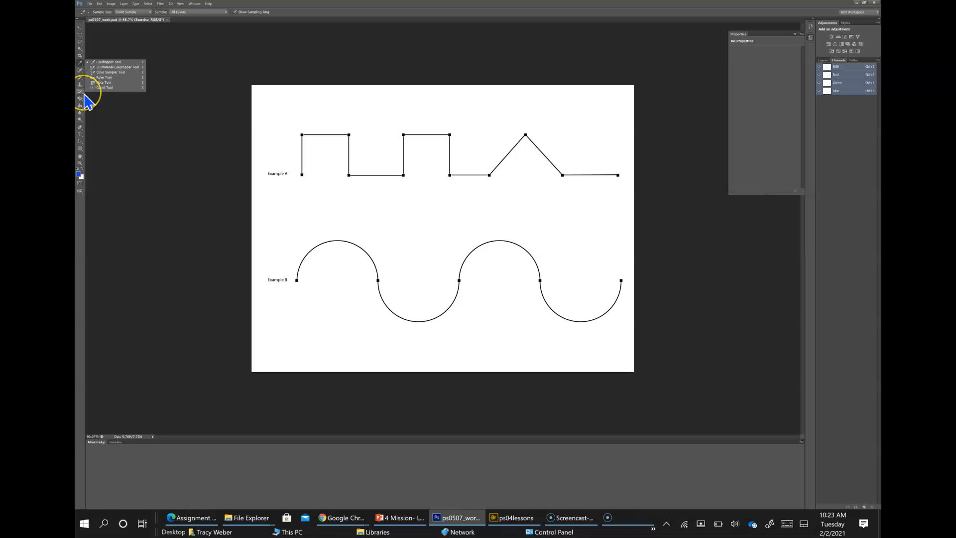
left_click(80, 128)
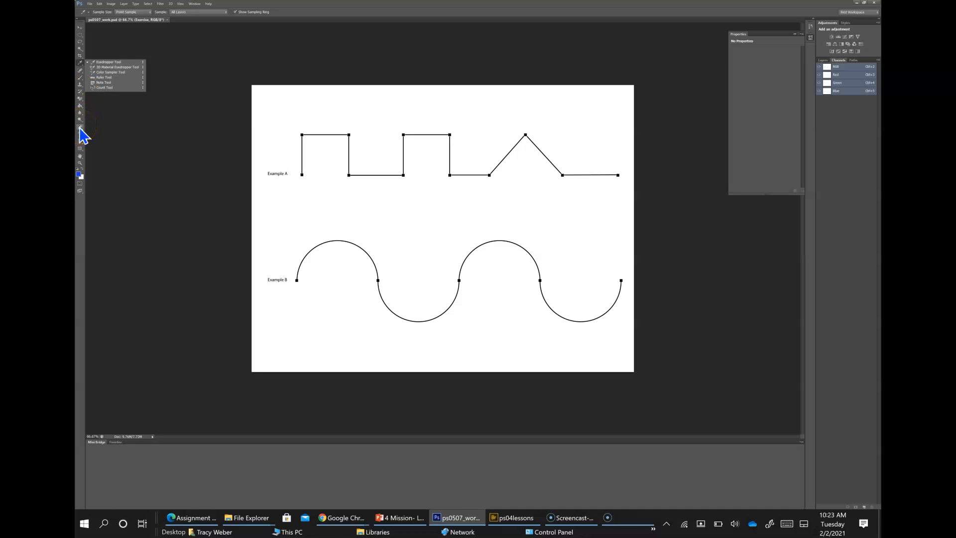
left_click(81, 129)
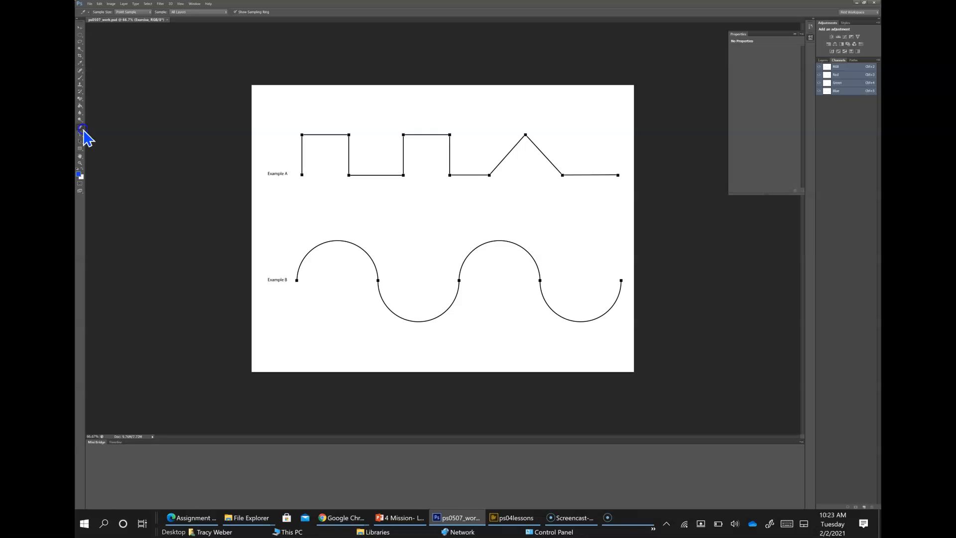
left_click(105, 127)
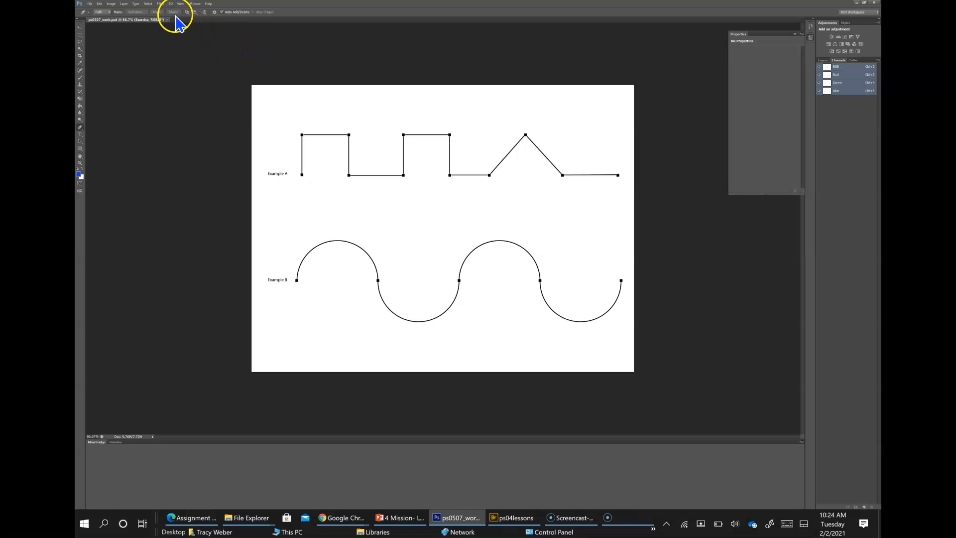
left_click(108, 12)
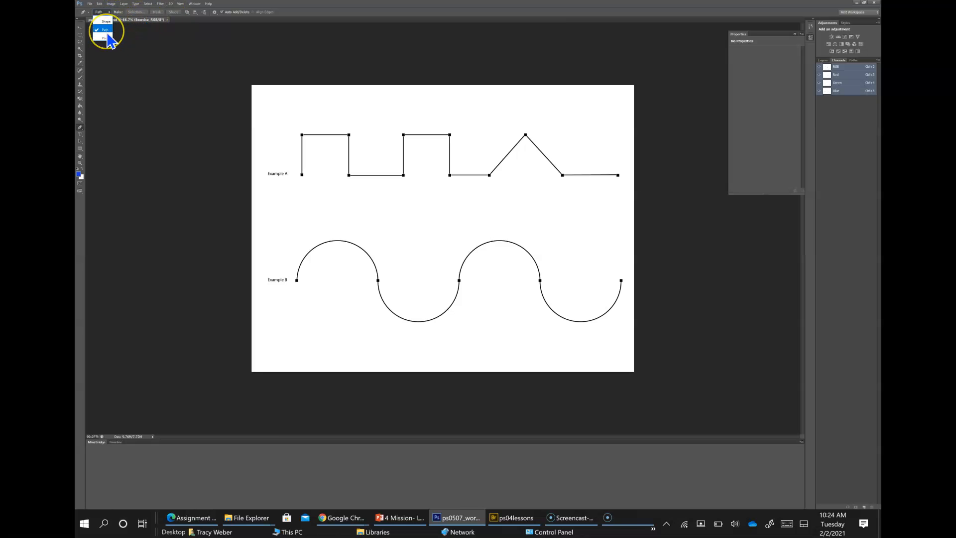
left_click(107, 40)
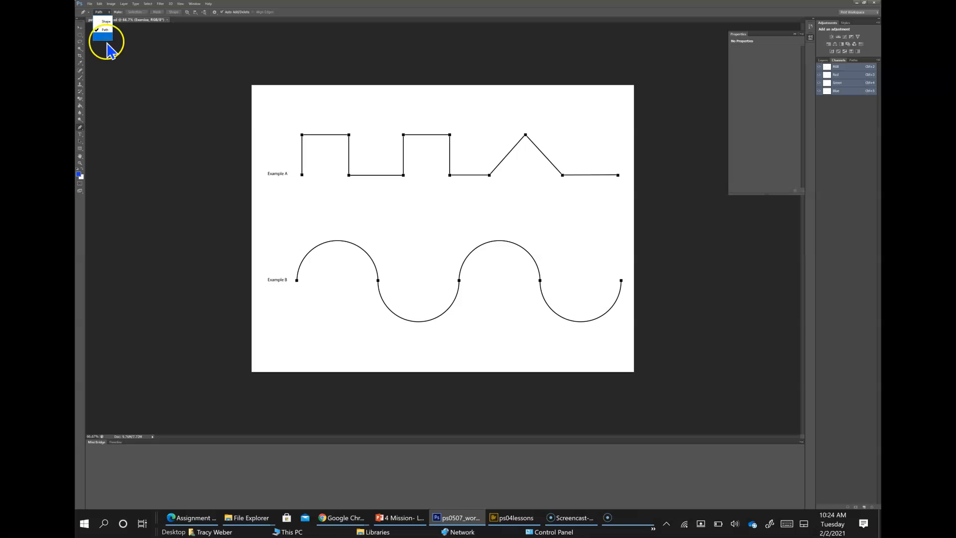
left_click(145, 34)
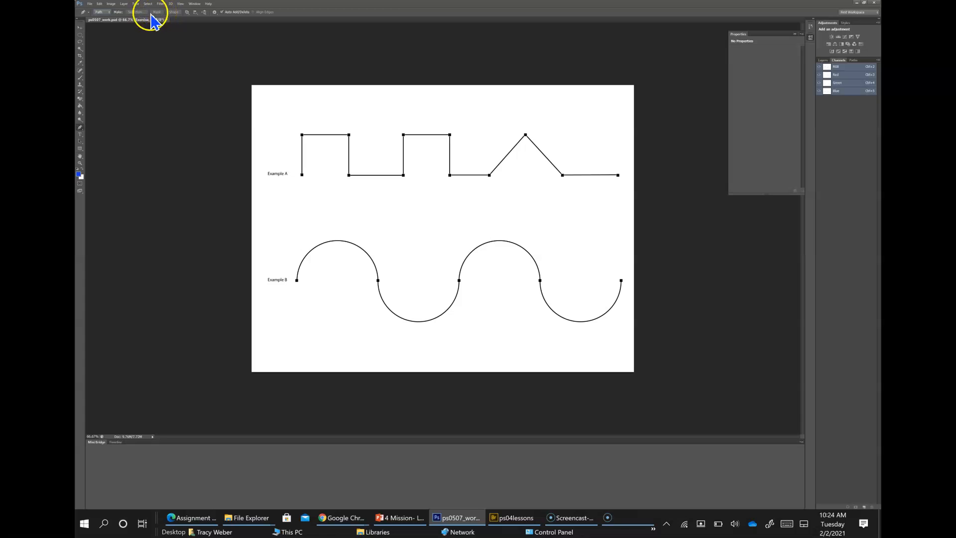
left_click(109, 12)
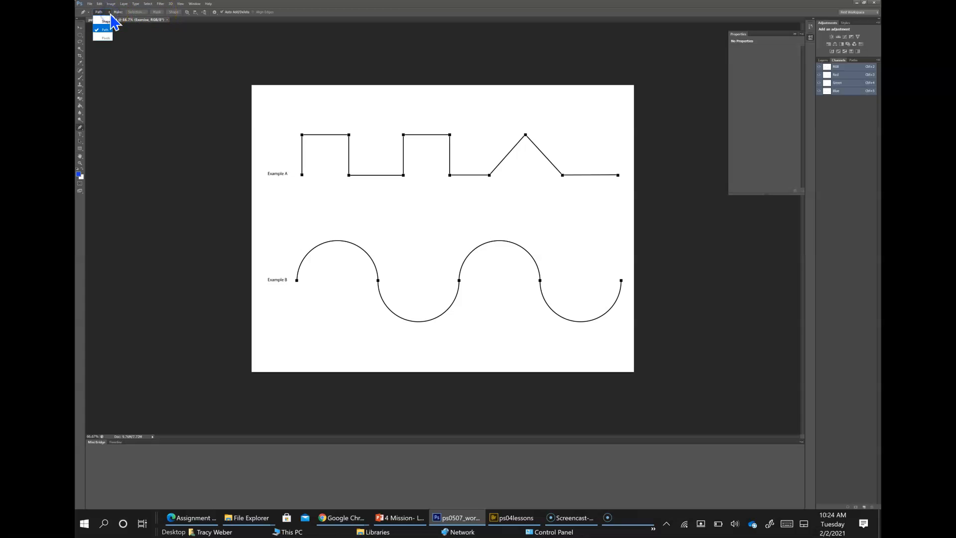
left_click(104, 29)
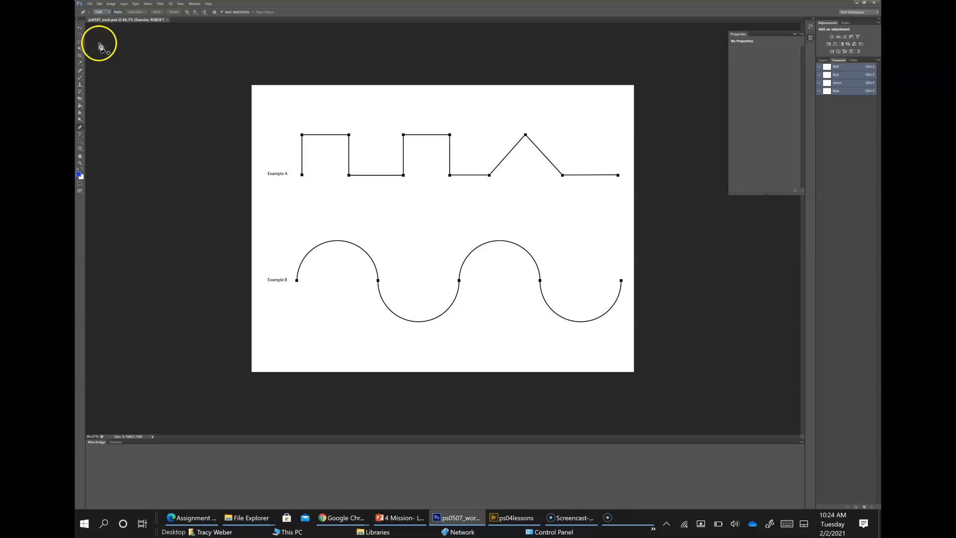
Trace the angular Example A line with a straight-segment pen path, placing a corner anchor on each of its square markers from start to end
left_click(94, 436)
type("100")
key("Return")
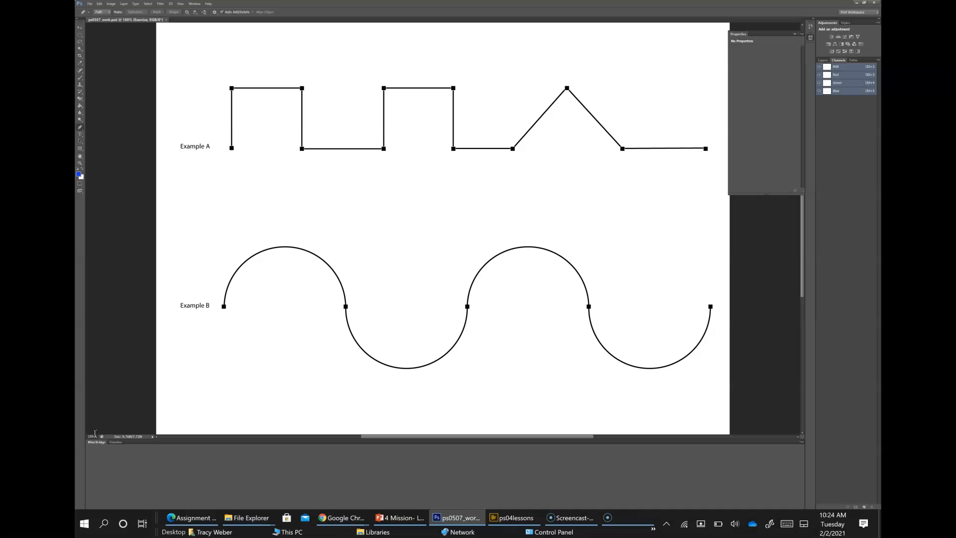
left_click(232, 148)
left_click(232, 88)
left_click(301, 88)
left_click(301, 148)
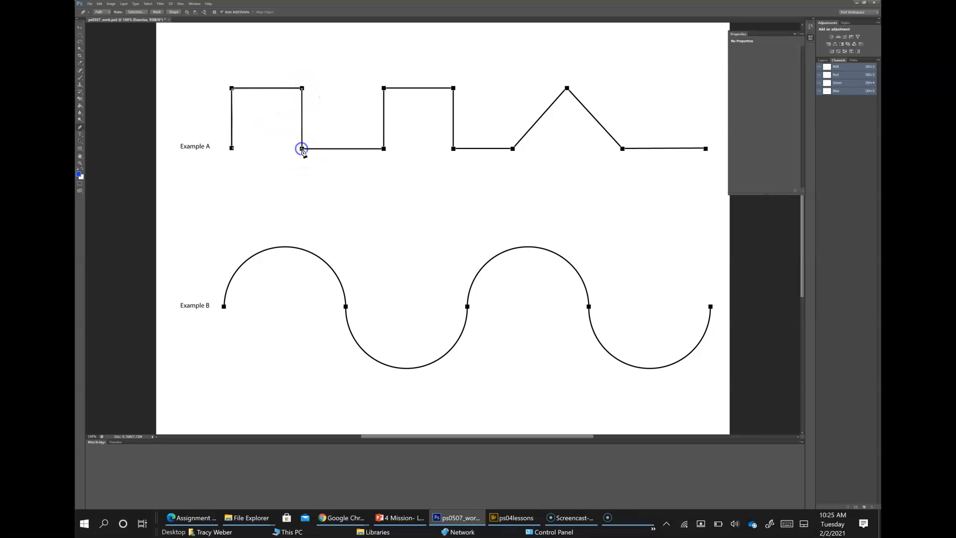
left_click(383, 148)
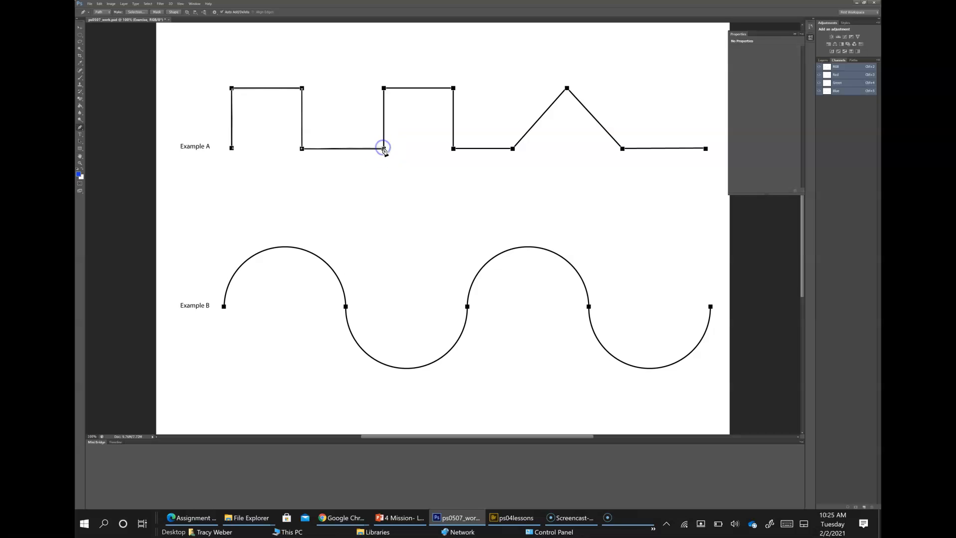
left_click(384, 89)
left_click(453, 88)
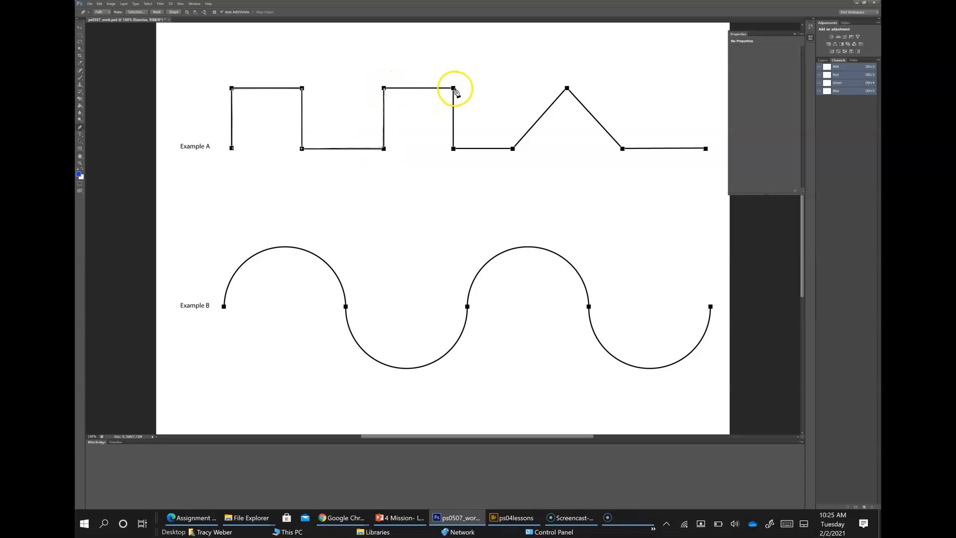
left_click(453, 148)
left_click(513, 148)
left_click(567, 89)
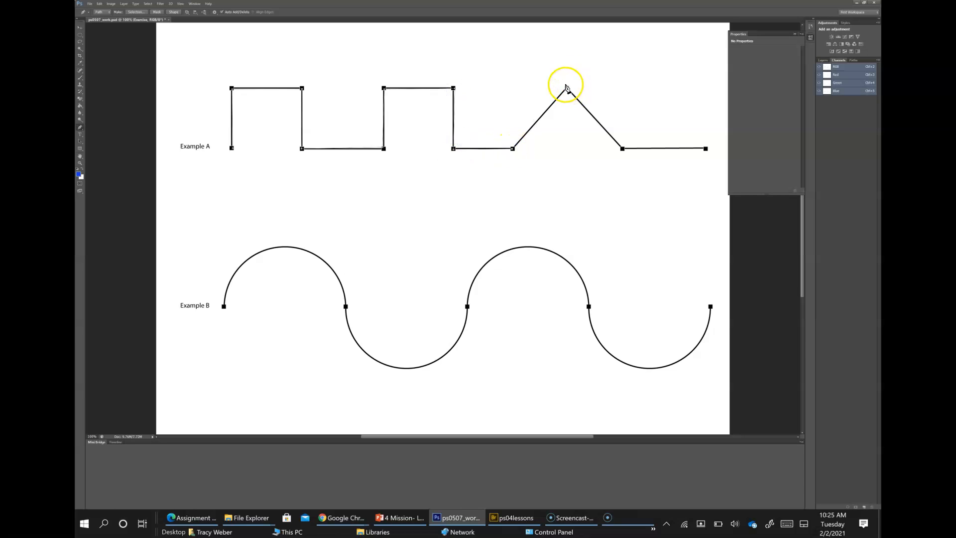
left_click(623, 149)
left_click(706, 149)
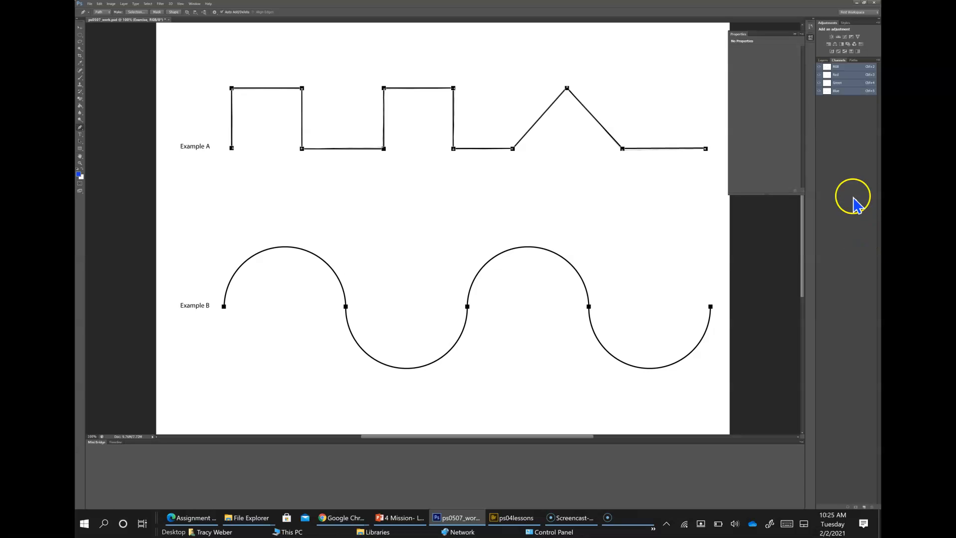
Hide the Exercise layer to check the bare Example A path, deselect that path, and show the layer again
left_click(823, 61)
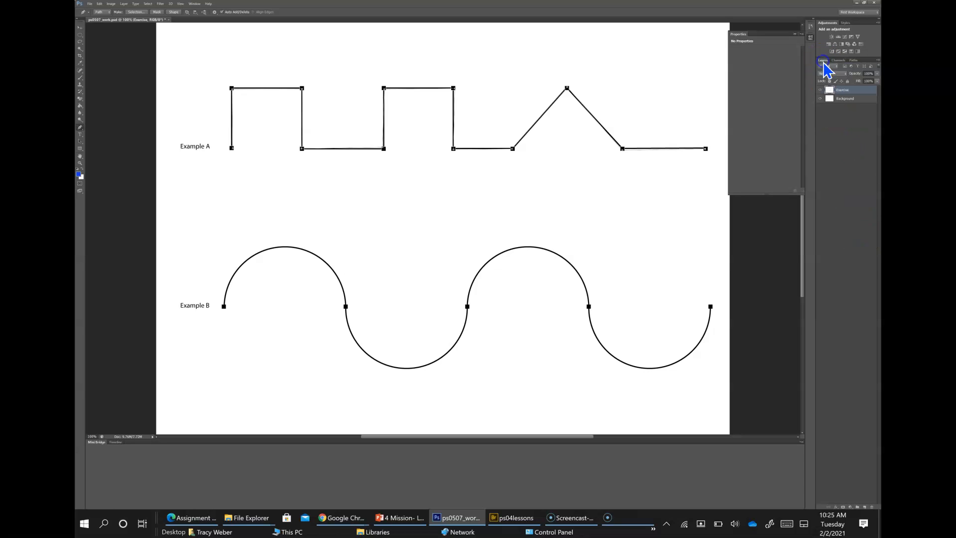
left_click(821, 91)
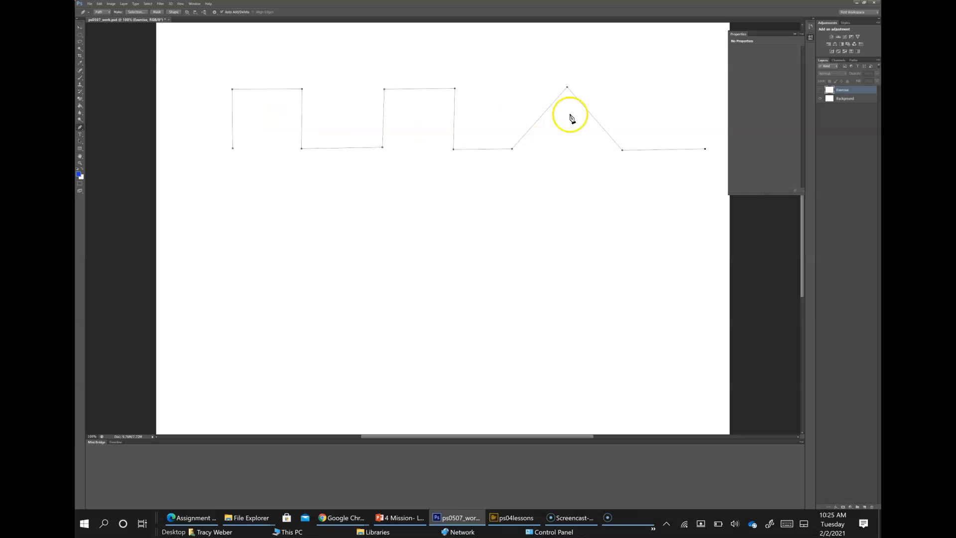
left_click(821, 91)
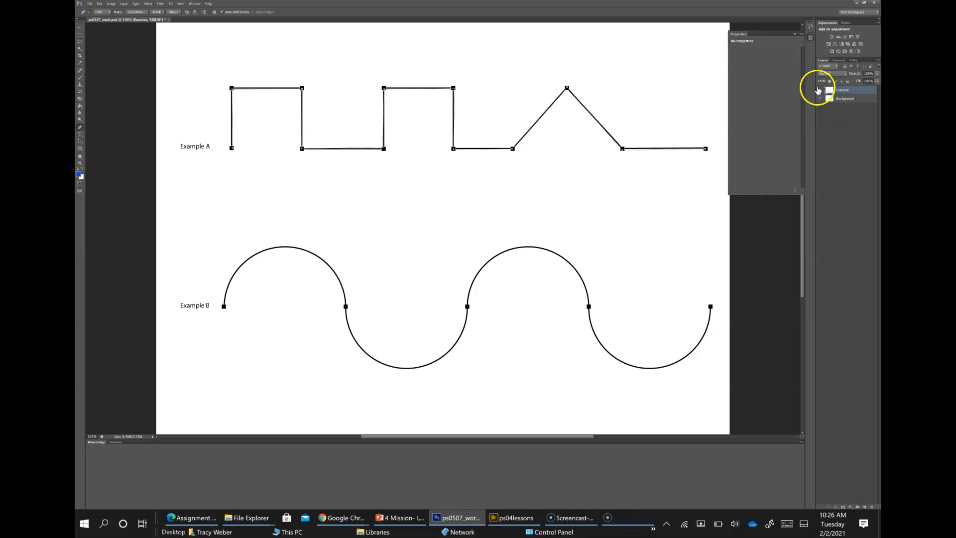
left_click(819, 91)
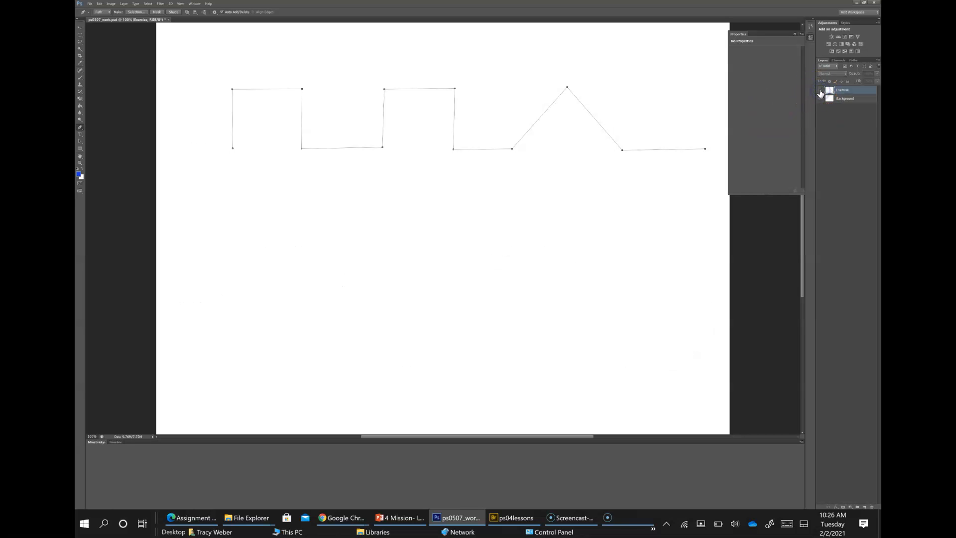
left_click(637, 58, "ctrl")
left_click(821, 90)
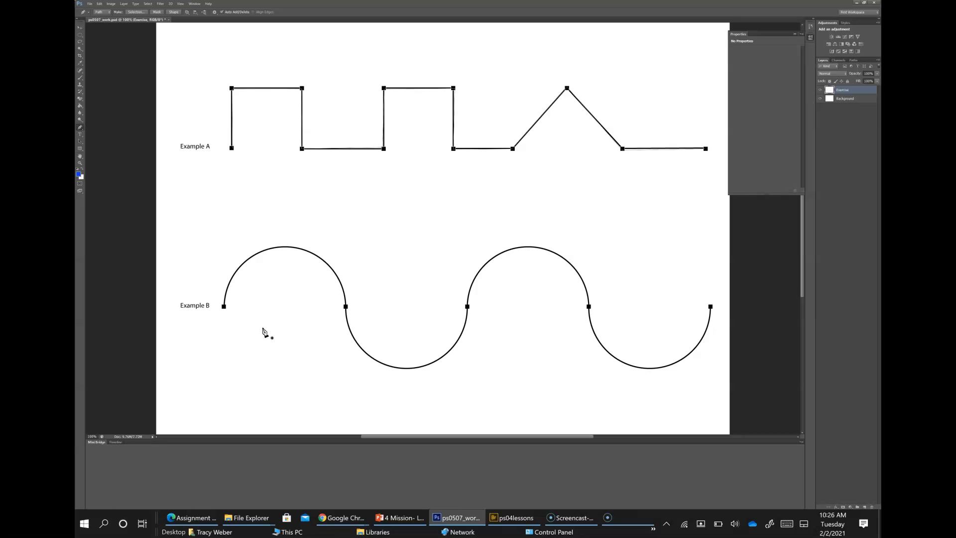
left_click(82, 178)
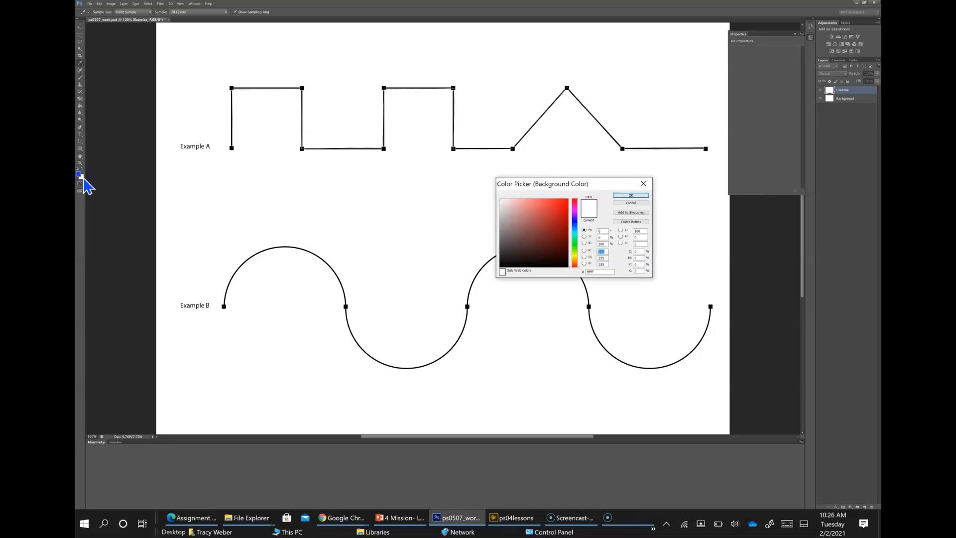
left_click(626, 204)
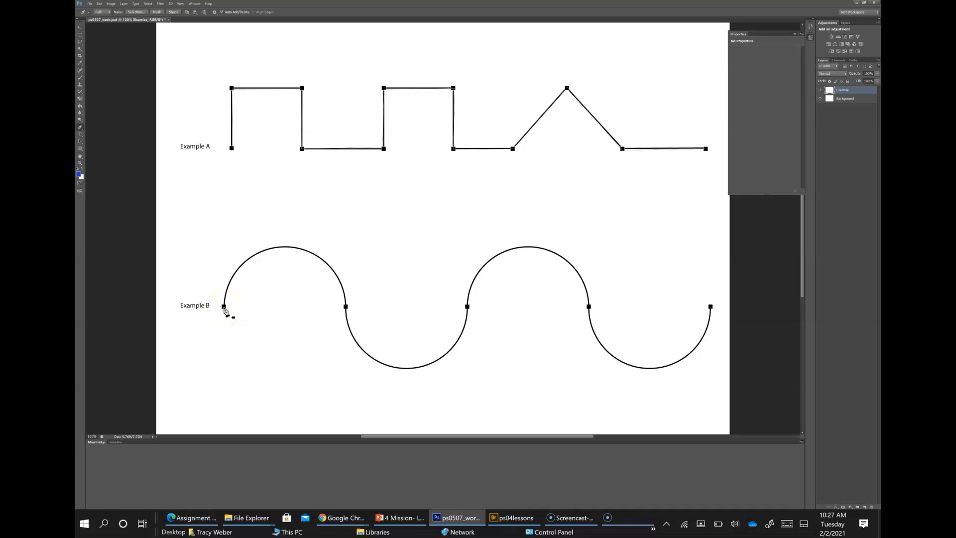
Trace the Example B wave with a curved pen path, placing smooth anchors on its five markers and pulling direction handles alternately up and down
left_click(224, 308)
left_click_drag(227, 299, 224, 232)
left_click(346, 307)
left_click_drag(346, 307, 348, 388)
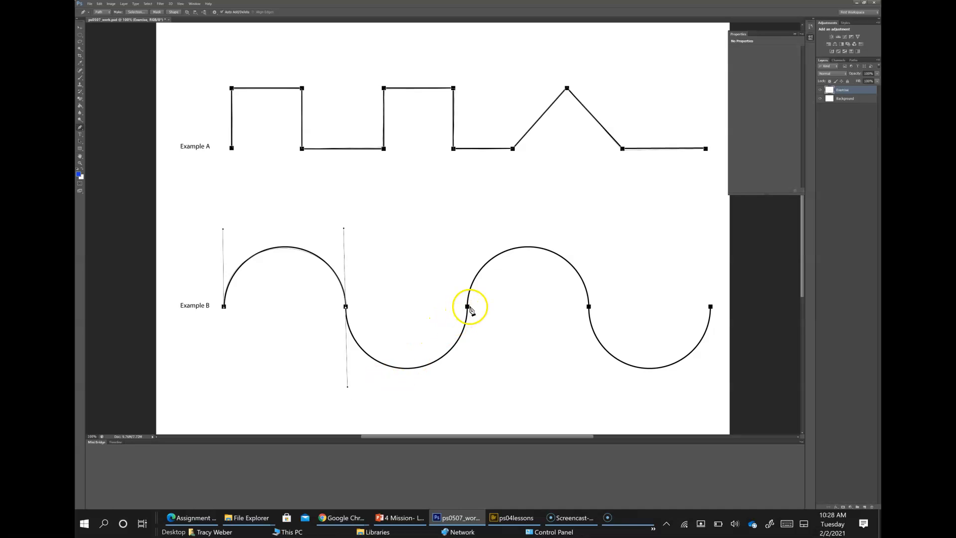
left_click_drag(467, 306, 474, 229)
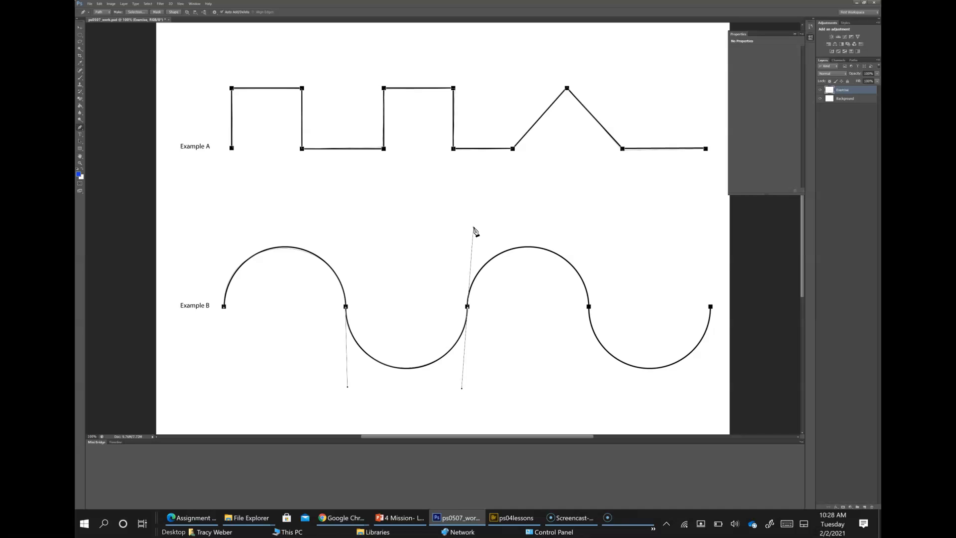
left_click_drag(588, 307, 598, 385)
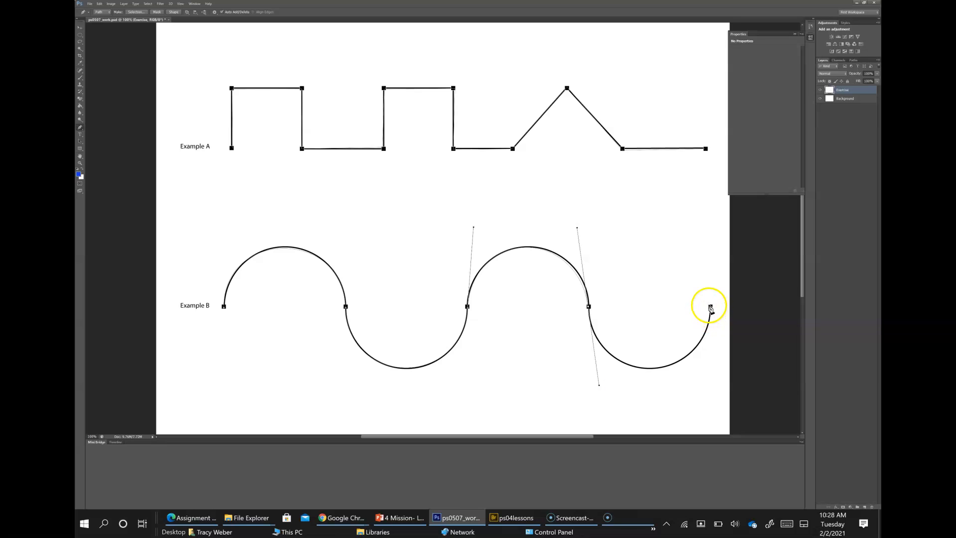
left_click_drag(711, 308, 717, 215)
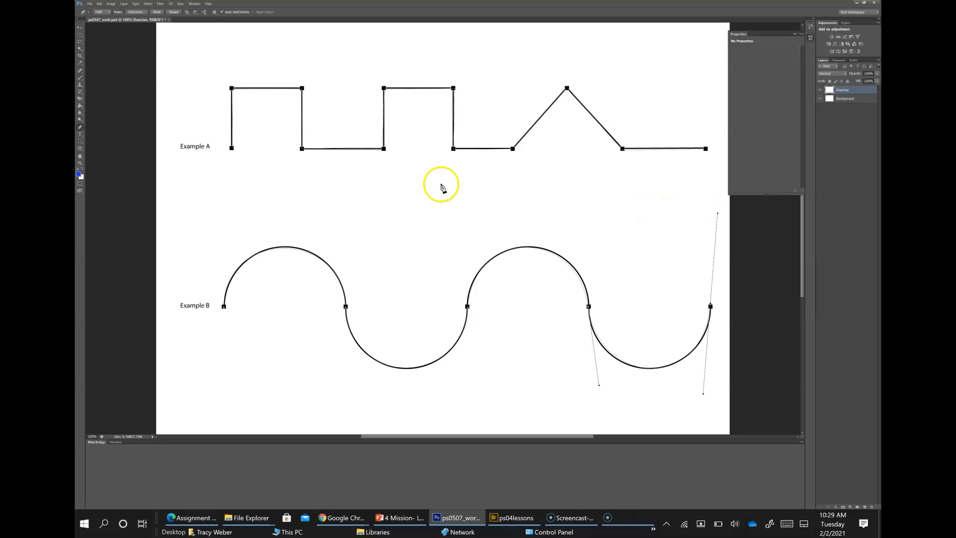
Examine the Pen tool's variants, drawing modes, path options and tool presets, and the document's path list
left_click(83, 132)
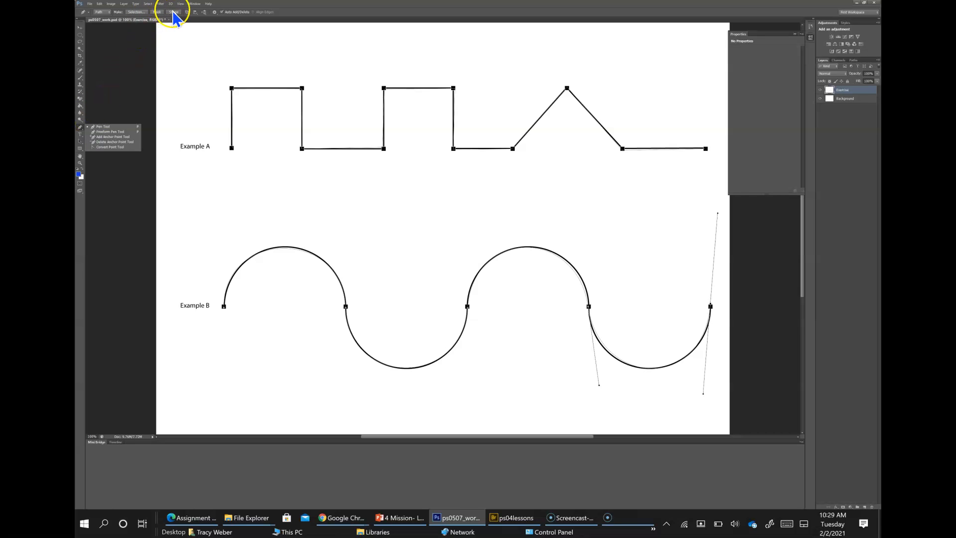
left_click(98, 12)
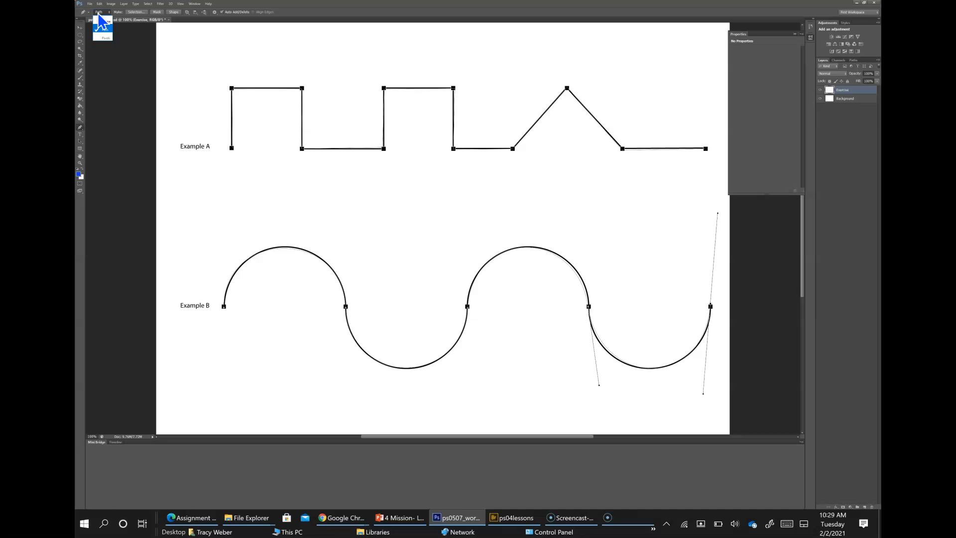
left_click(224, 307)
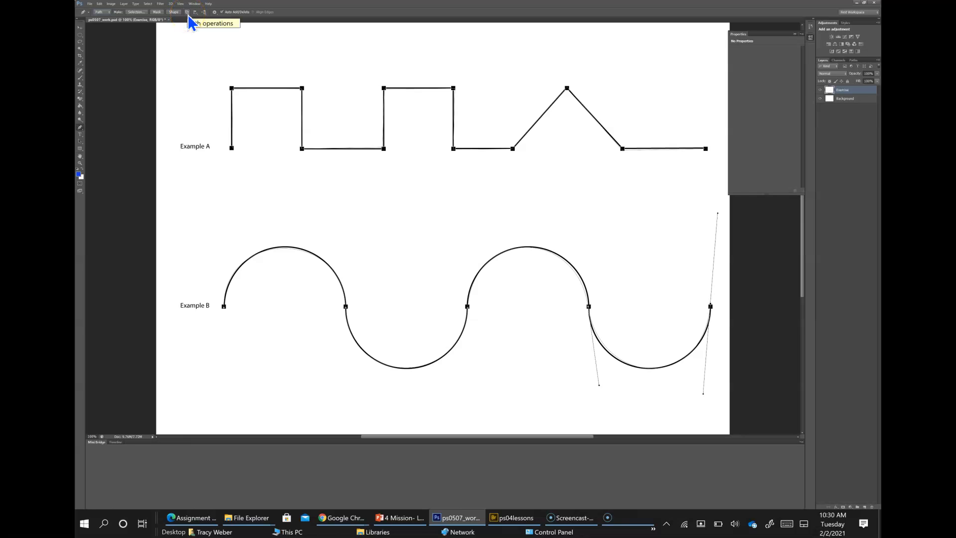
left_click(214, 12)
left_click(214, 13)
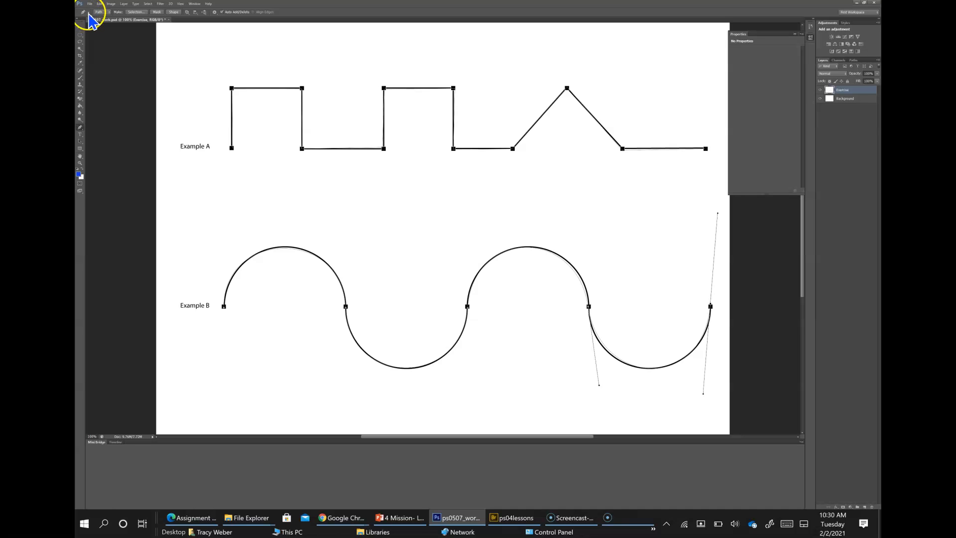
left_click(89, 12)
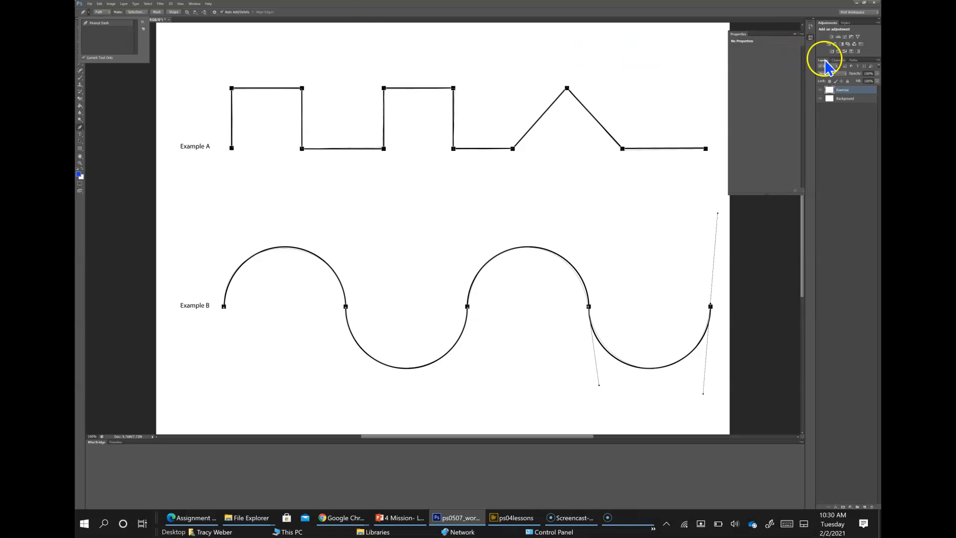
left_click(853, 60)
left_click(856, 67)
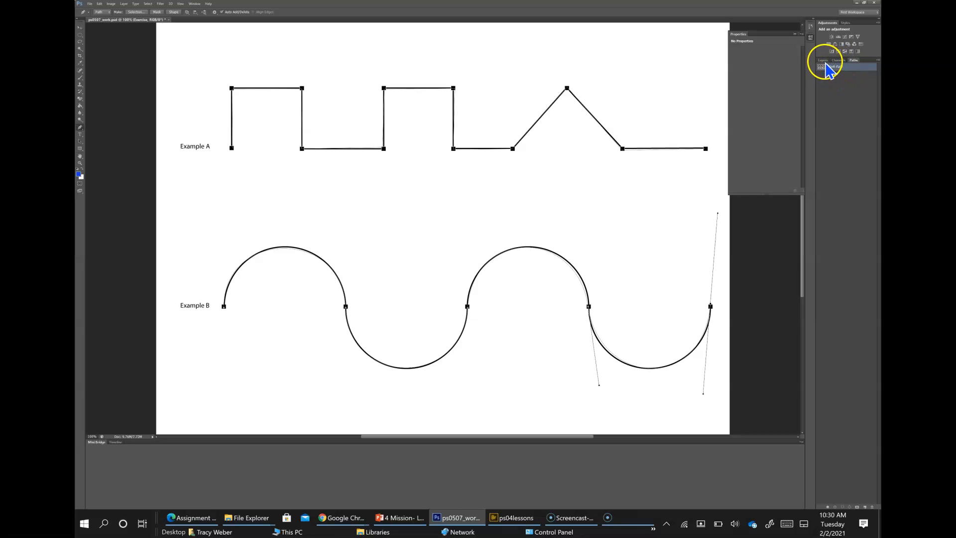
left_click(823, 60)
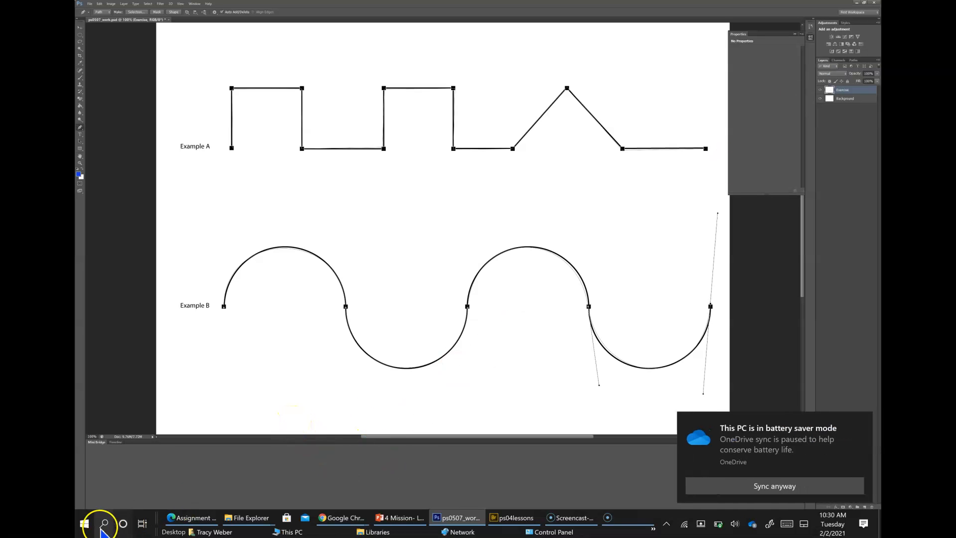
Use the Direct Selection tool to select Example B's first arch and shift the direction handle at its second anchor slightly outward
left_click(81, 142)
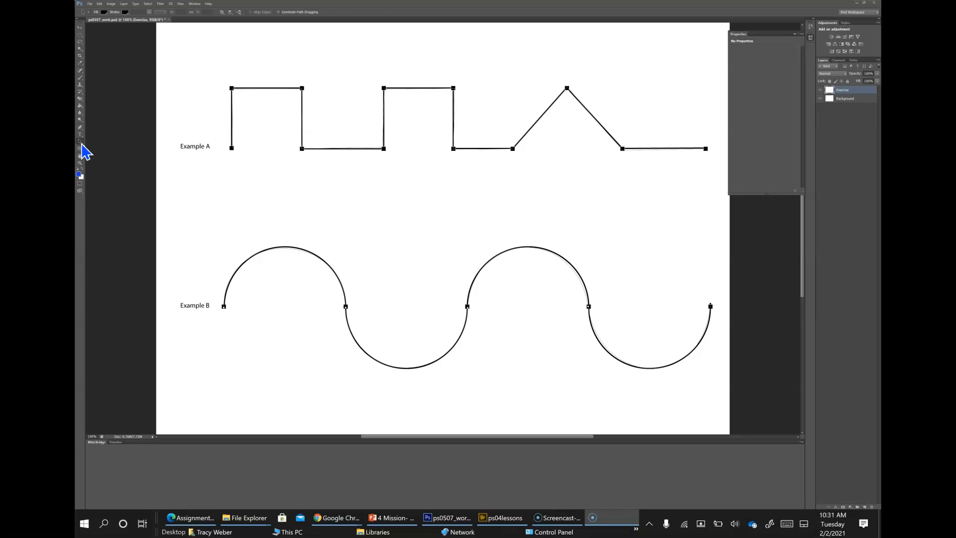
left_click(83, 145)
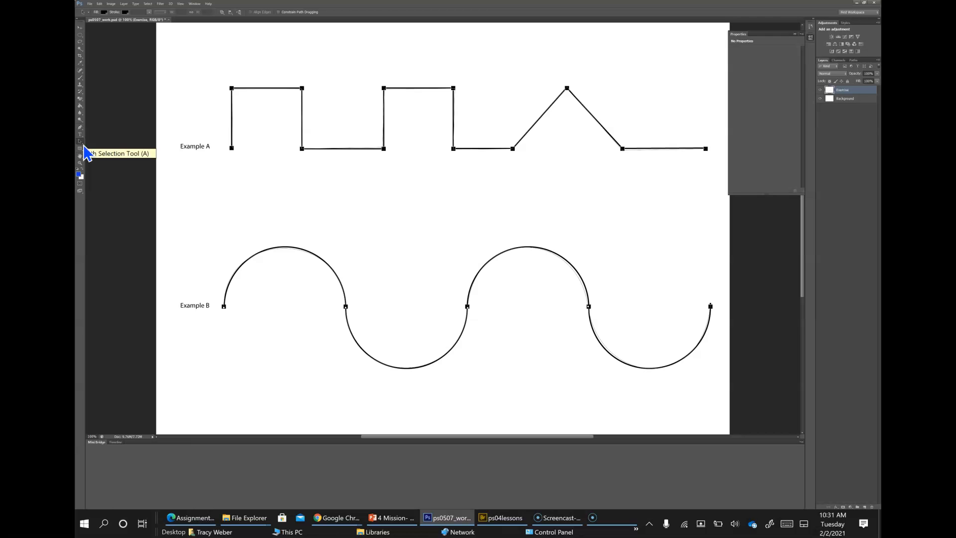
left_click(84, 145)
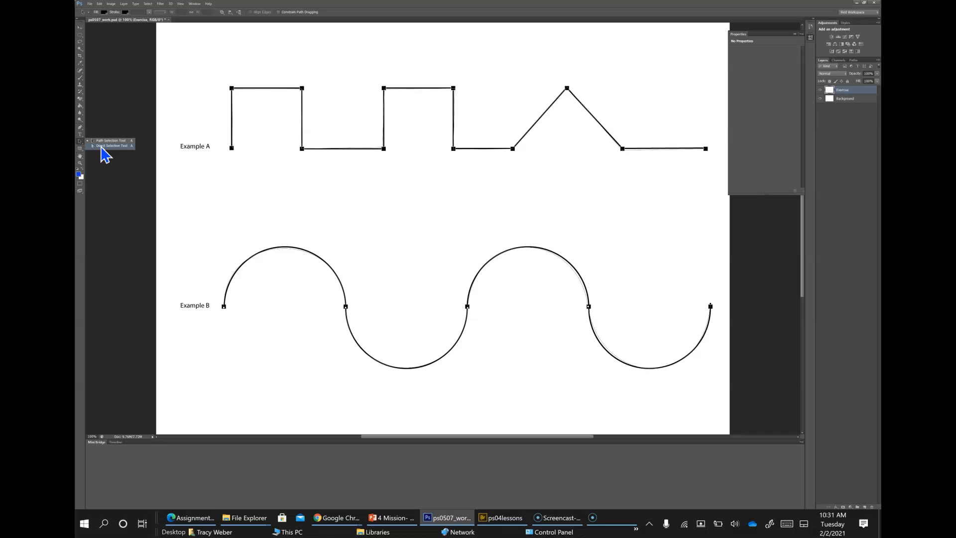
left_click(101, 146)
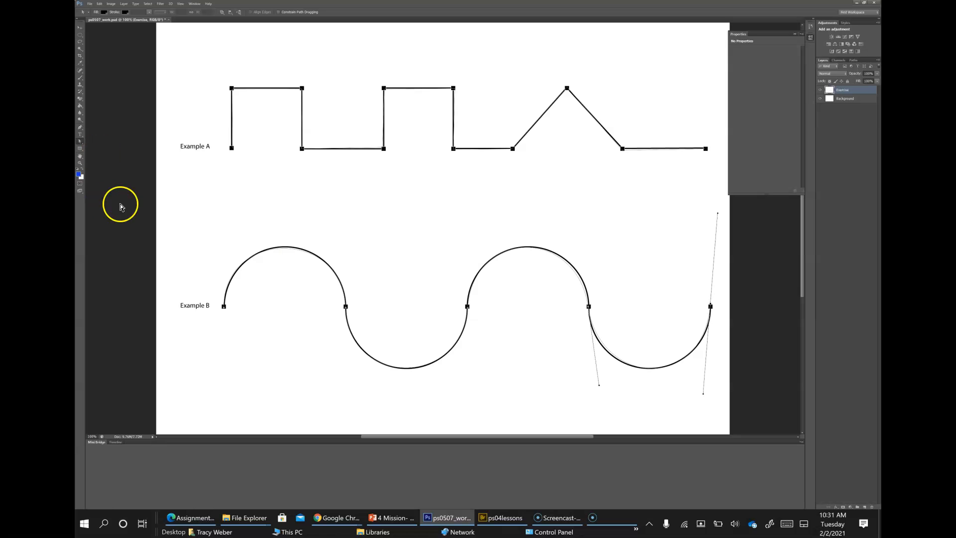
left_click(287, 252)
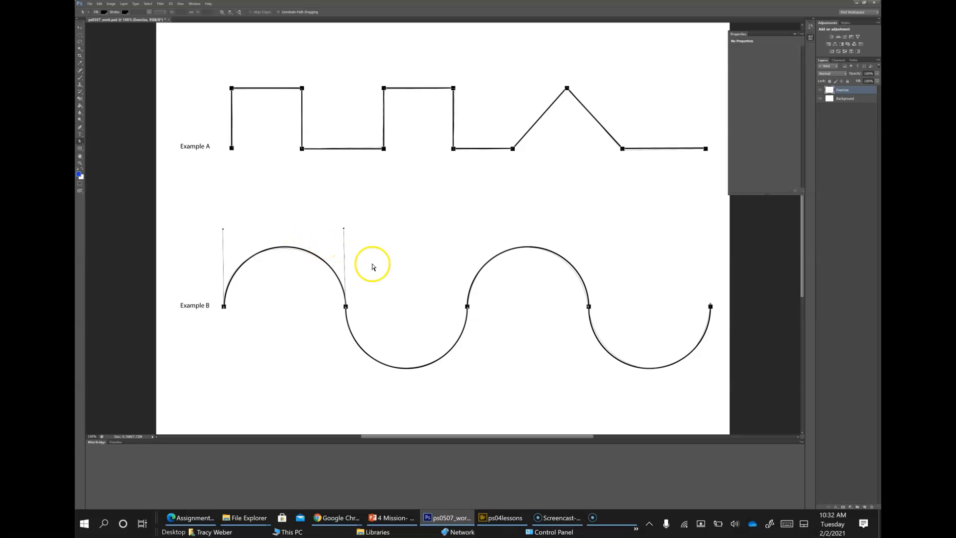
mouse_move(344, 230)
left_mouse_down()
mouse_move(366, 235)
mouse_move(350, 233)
left_mouse_up()
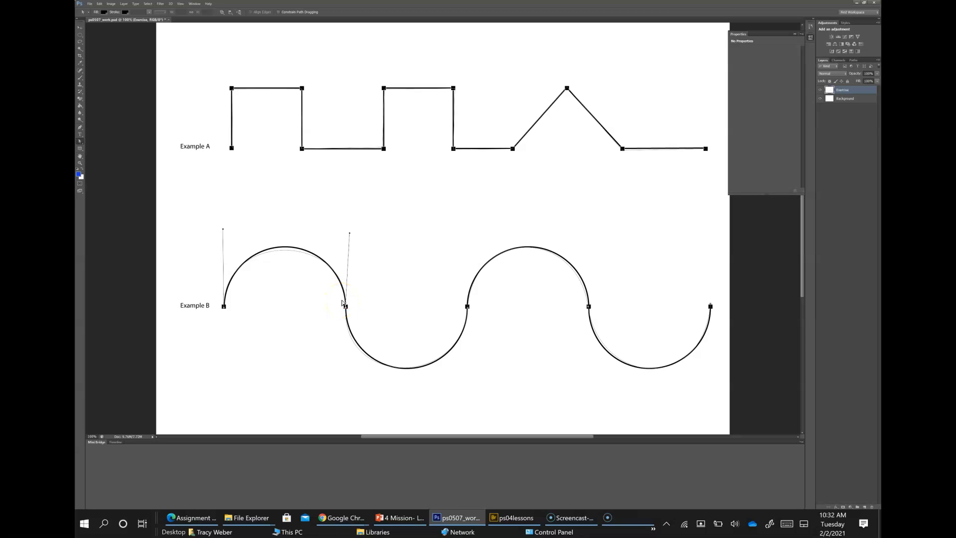
Close the ps0507 working document, accepting the default response
left_click(91, 5)
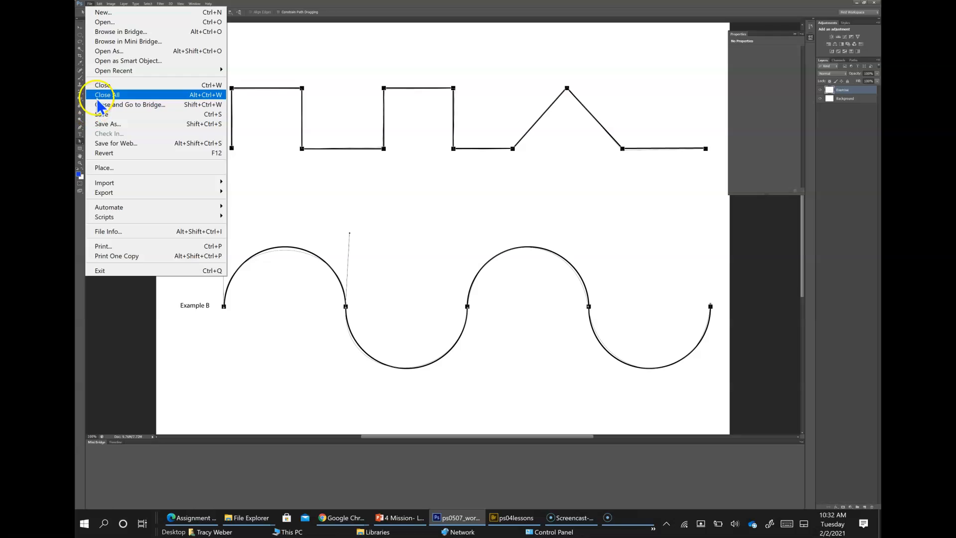
left_click(100, 86)
key("Return")
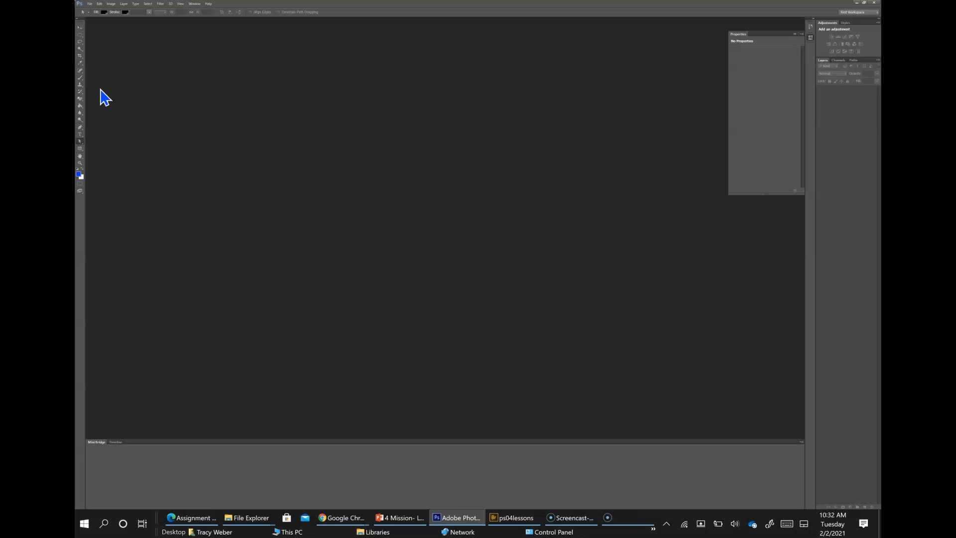
Open ps0508.psd from Bridge with its embedded colour profile, and save a working copy as ps0508_work
left_click(506, 522)
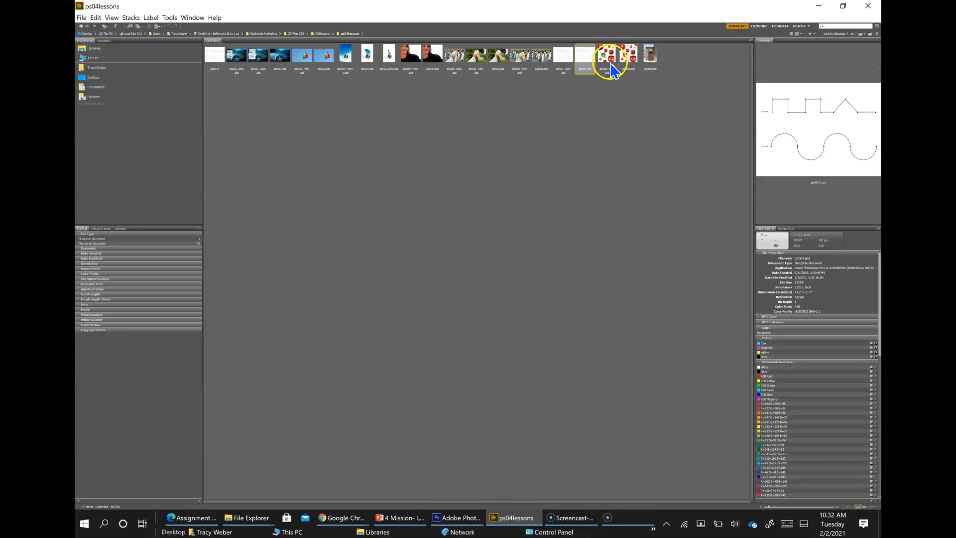
left_click(628, 61)
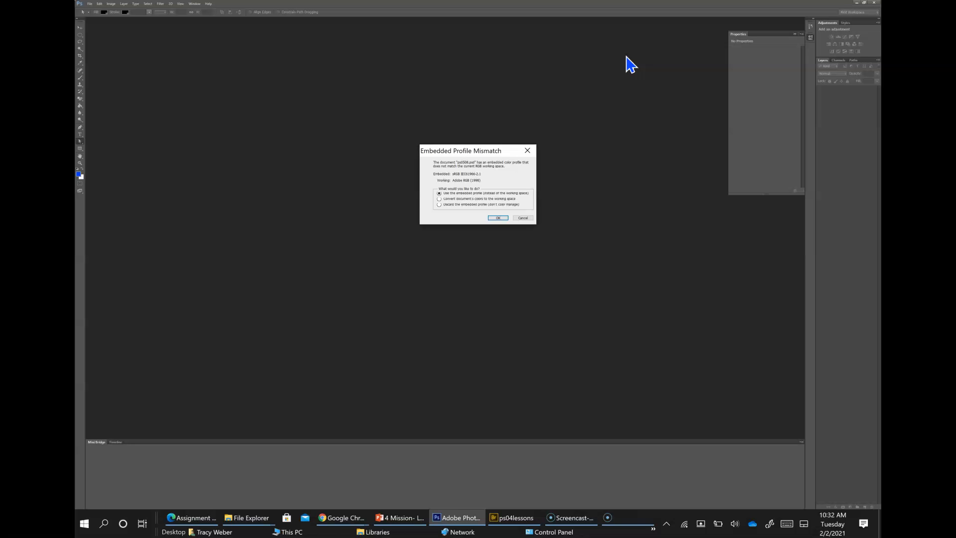
key("Return")
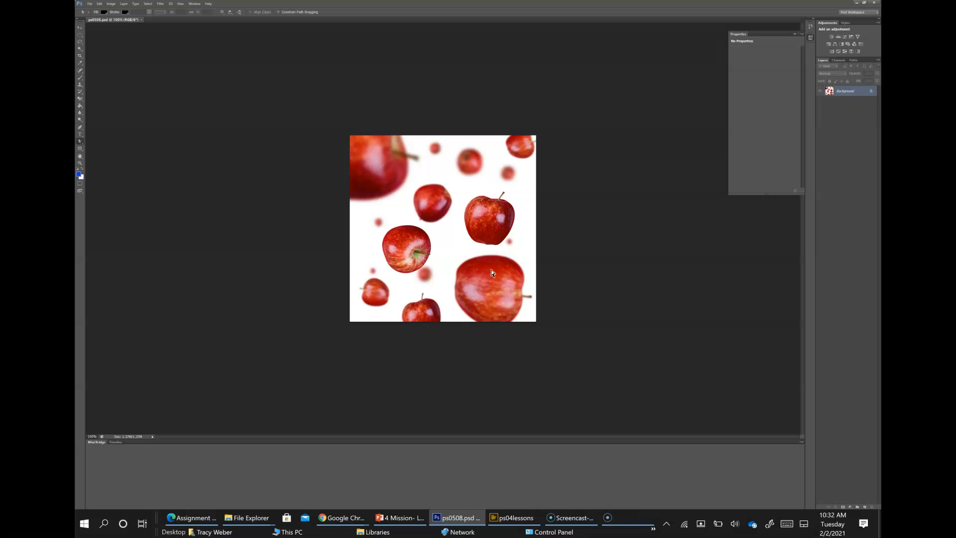
left_click(90, 4)
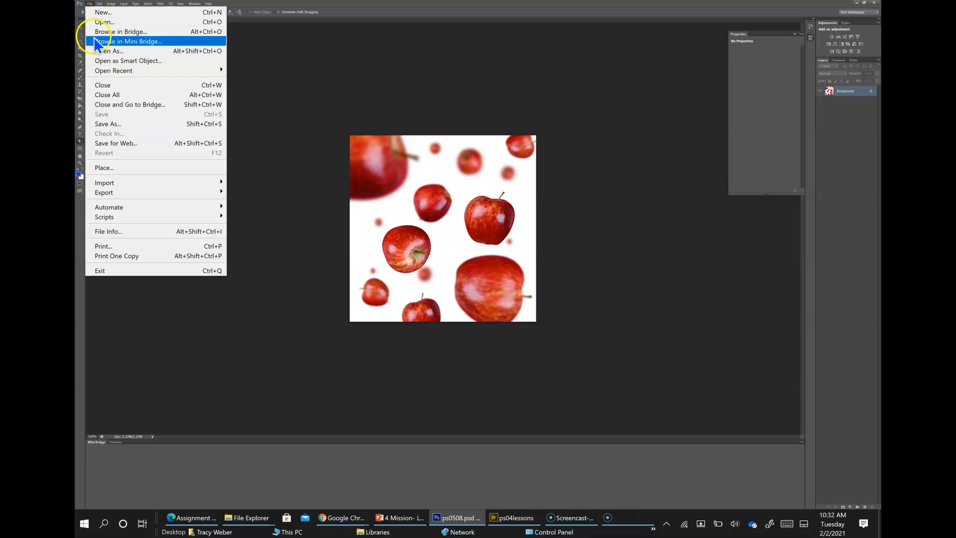
left_click(105, 125)
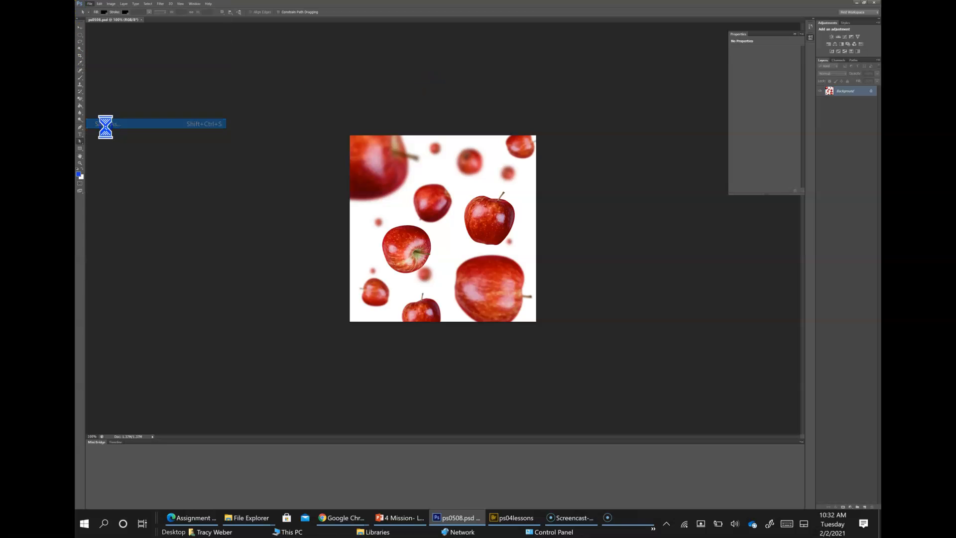
type("_work")
key("Return")
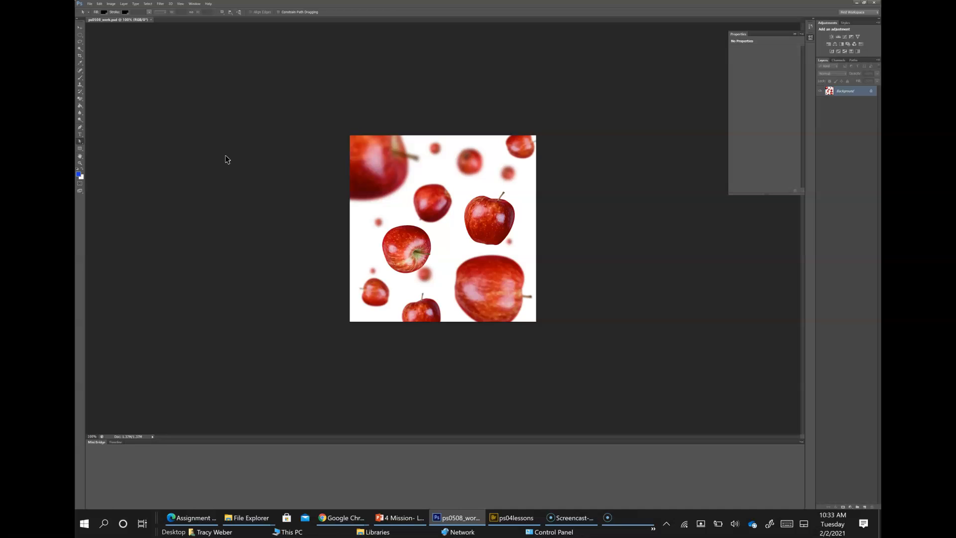
Magnify the apple image to 200% and activate the Pen tool
left_click(93, 436)
left_click(160, 302)
right_click(463, 191)
double_click(94, 437)
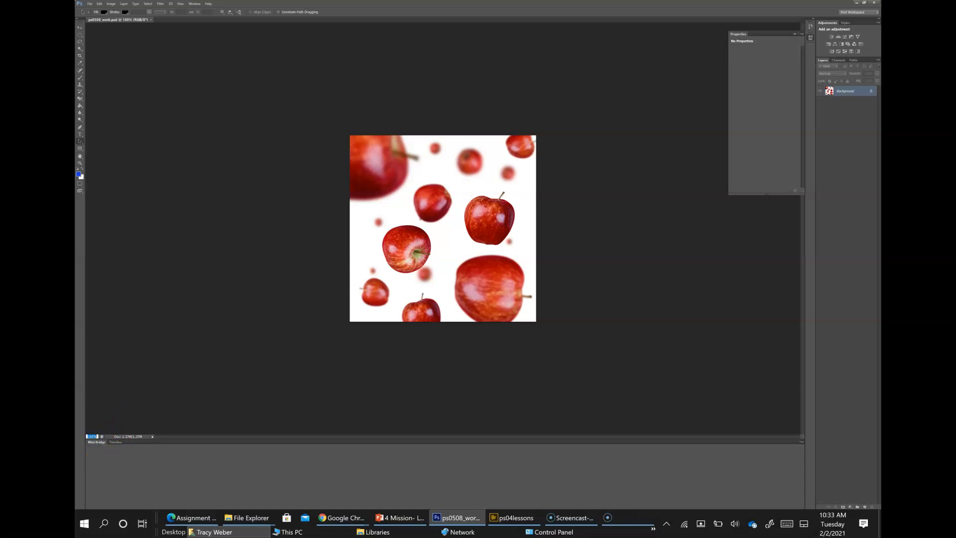
type("20")
key("Return")
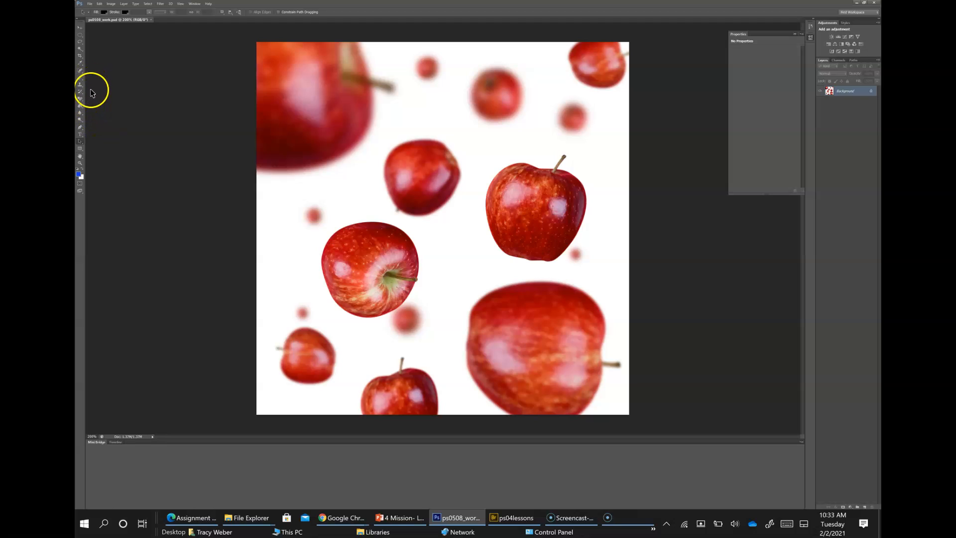
left_click(80, 128)
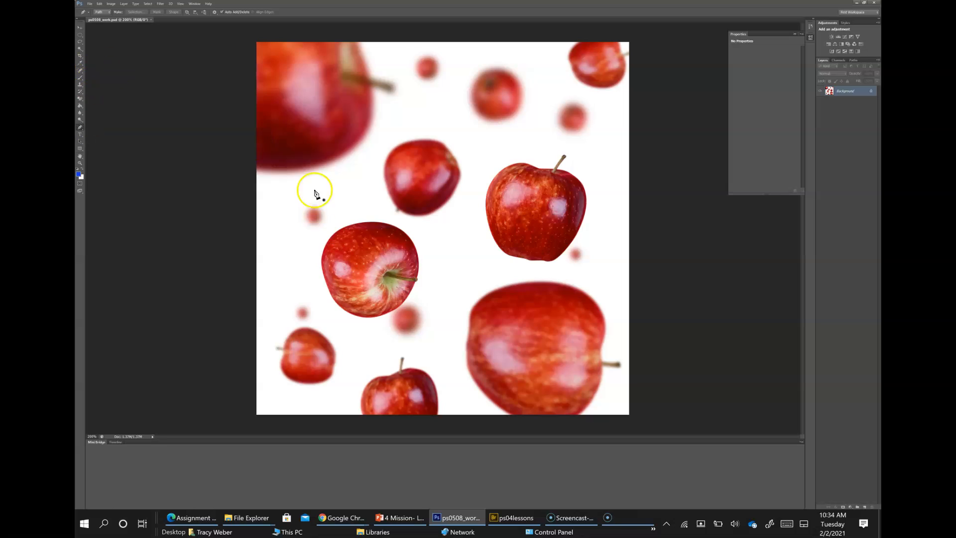
left_click(364, 223)
left_click_drag(368, 222, 441, 222)
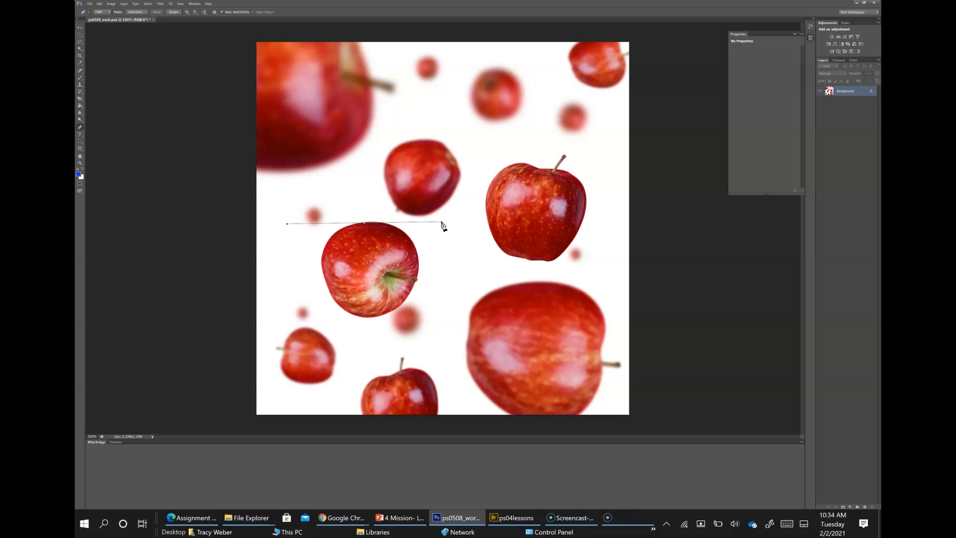
left_click(418, 273)
mouse_move(418, 273)
left_mouse_down()
mouse_move(391, 294)
mouse_move(418, 270)
left_mouse_up()
left_click_drag(427, 268, 427, 268)
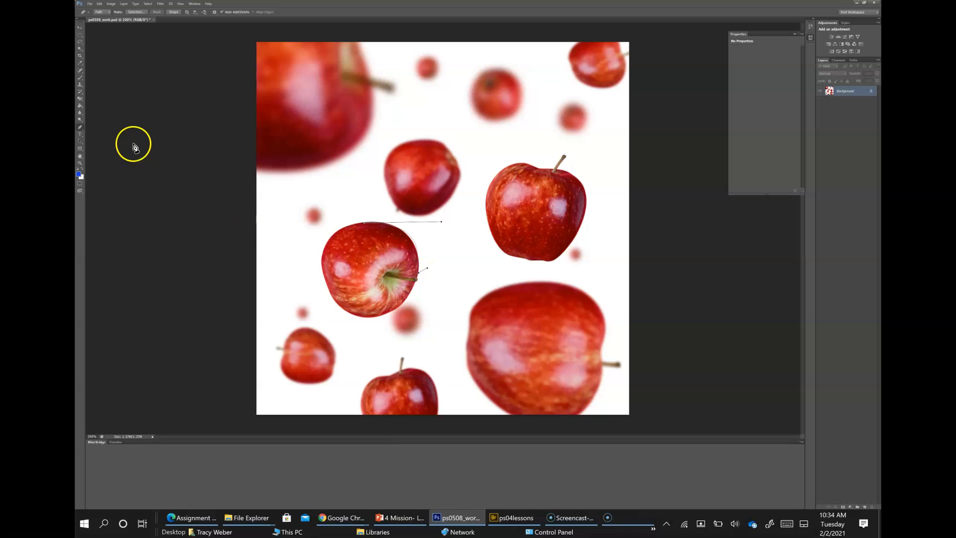
left_click(322, 274)
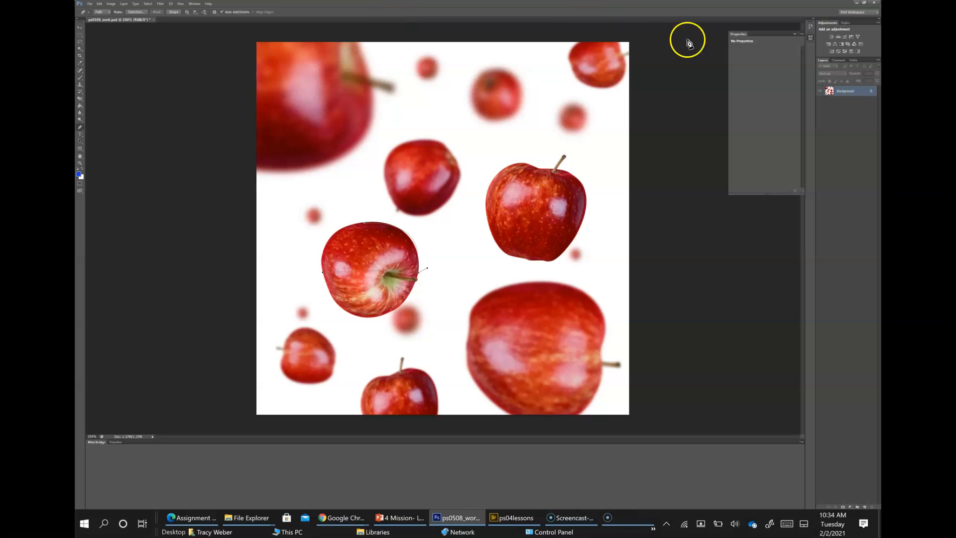
left_click(810, 26)
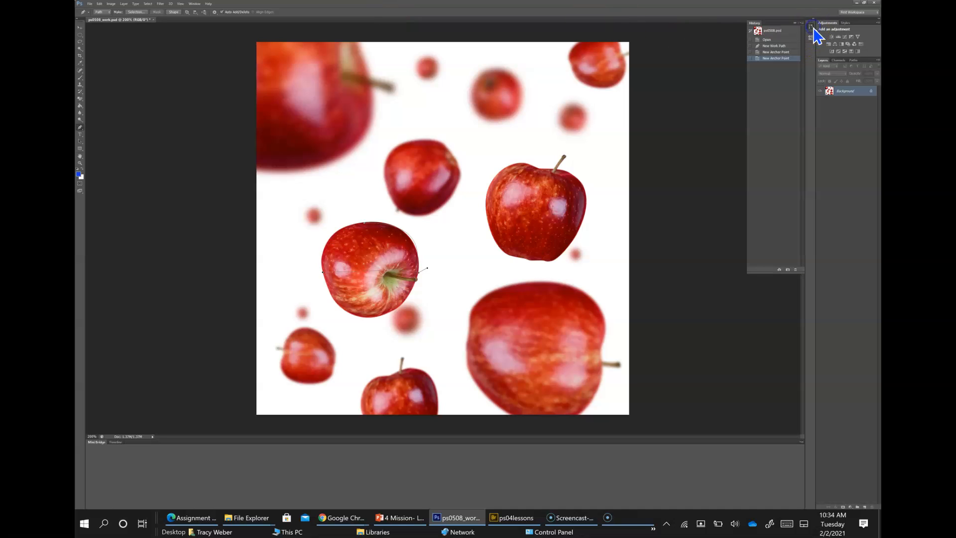
left_click(784, 53)
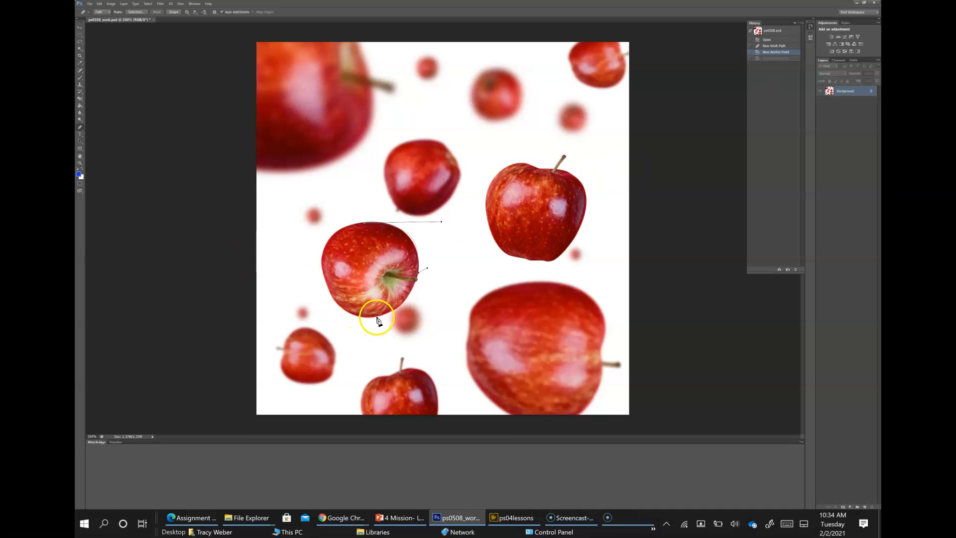
left_click(377, 319)
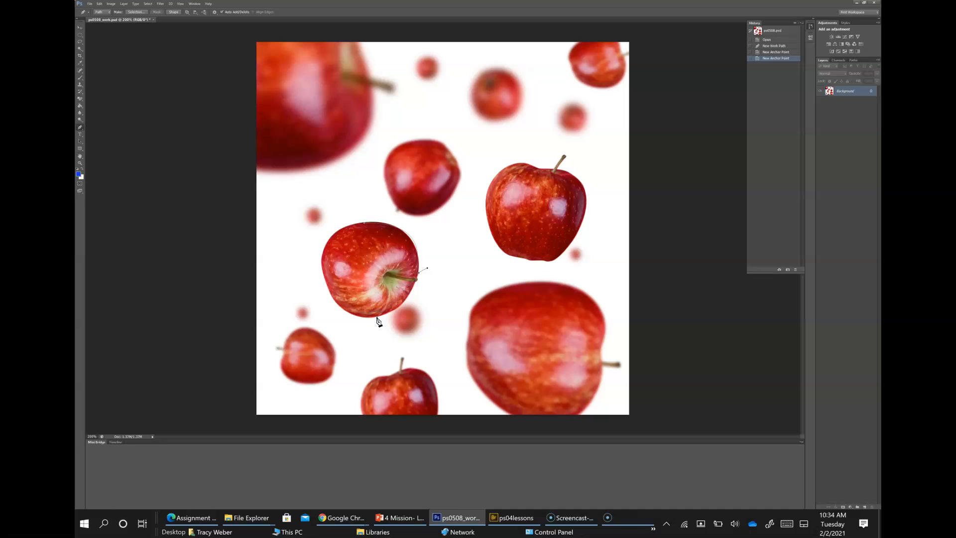
left_click_drag(380, 335, 435, 306)
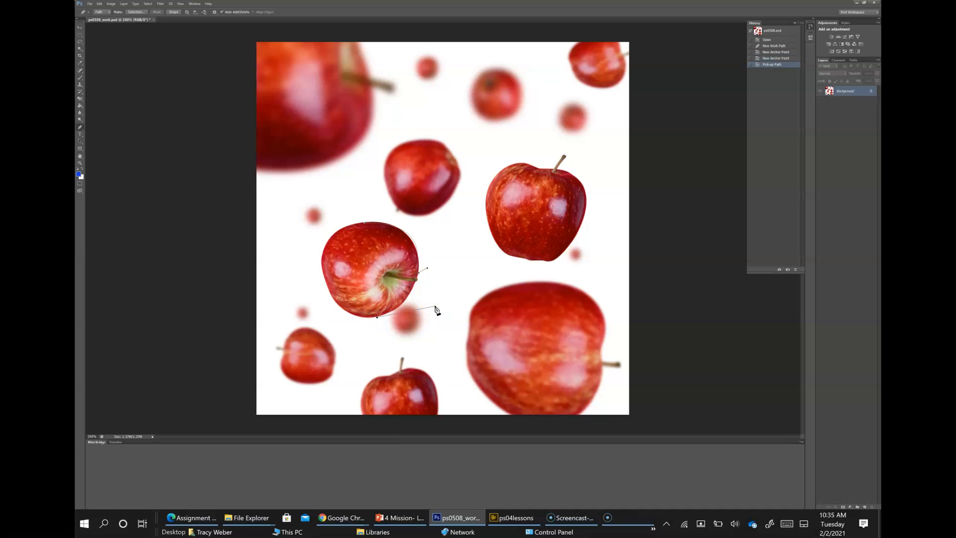
left_click(773, 59)
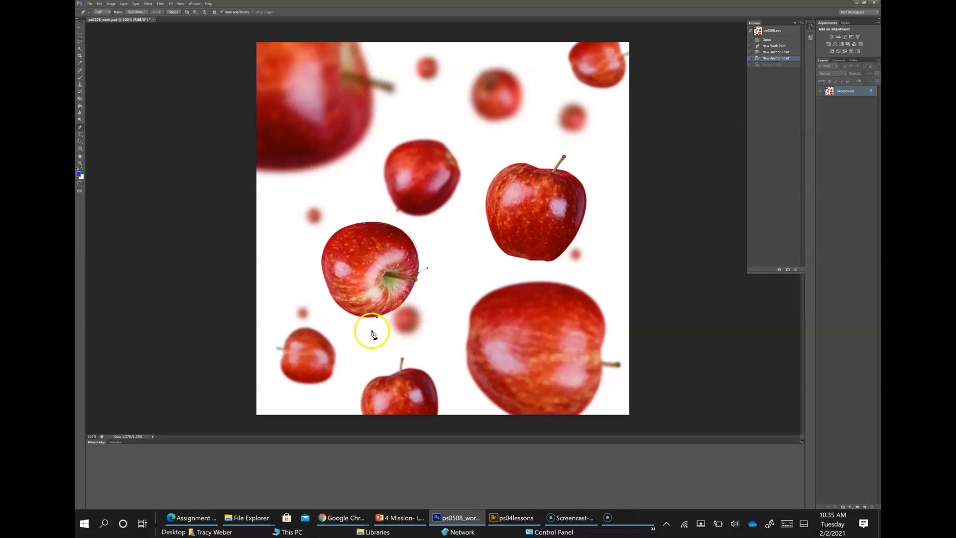
left_click(777, 46)
left_click(769, 40)
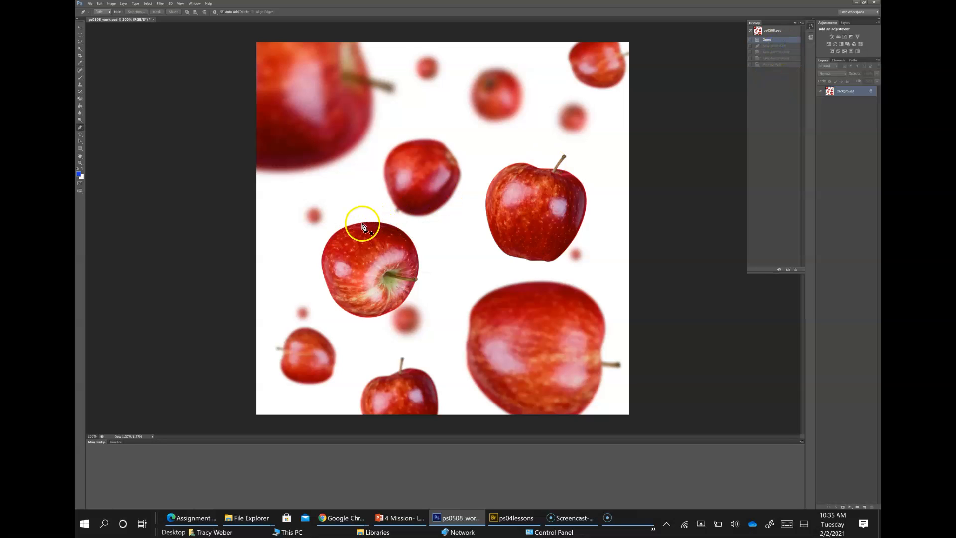
Outline the left-hand sharp apple with a closed curved path using smooth anchor points at its top and bottom edges
left_click_drag(362, 223, 464, 222)
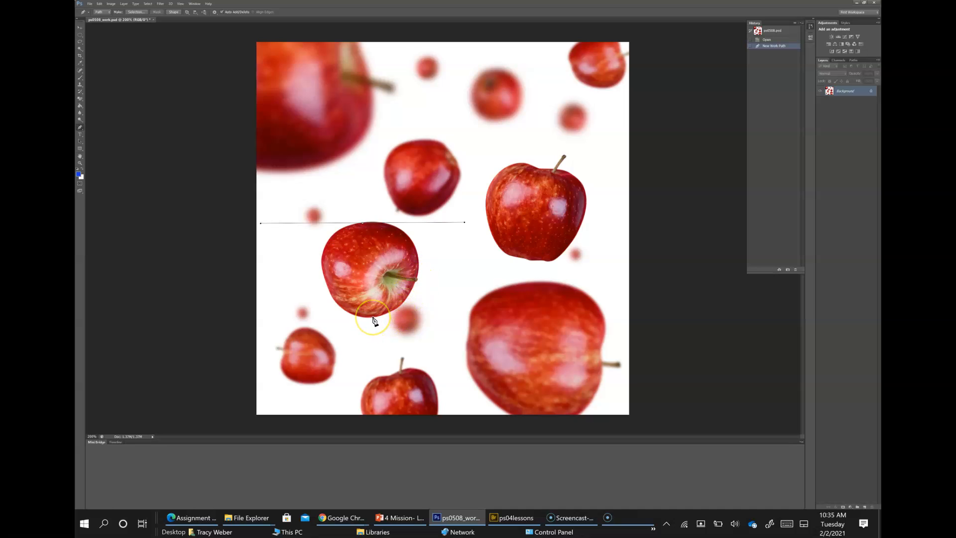
left_click_drag(374, 318, 337, 313)
left_click(337, 312)
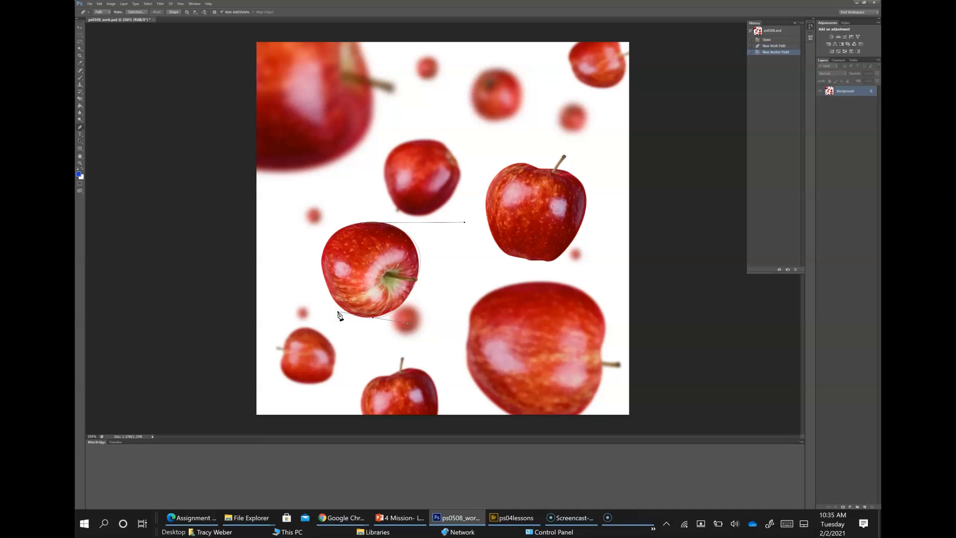
left_click(362, 225)
left_click_drag(362, 225, 432, 198)
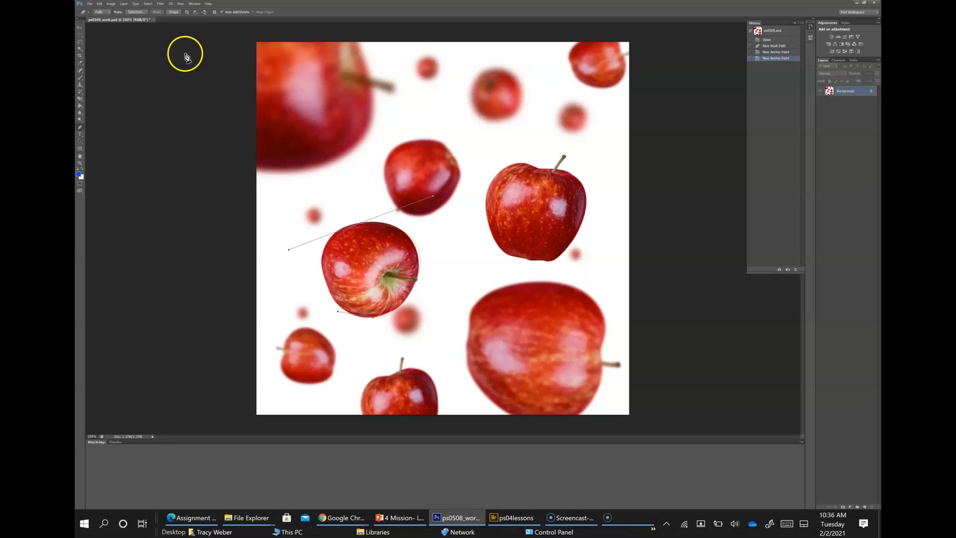
Display the document's paths and save the apple's work path under the name Apple
left_click(195, 4)
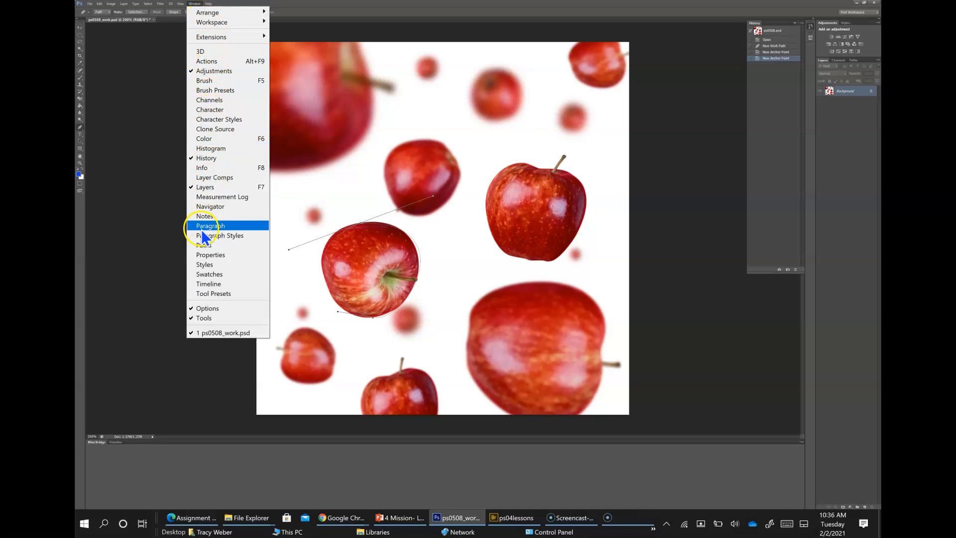
left_click(204, 245)
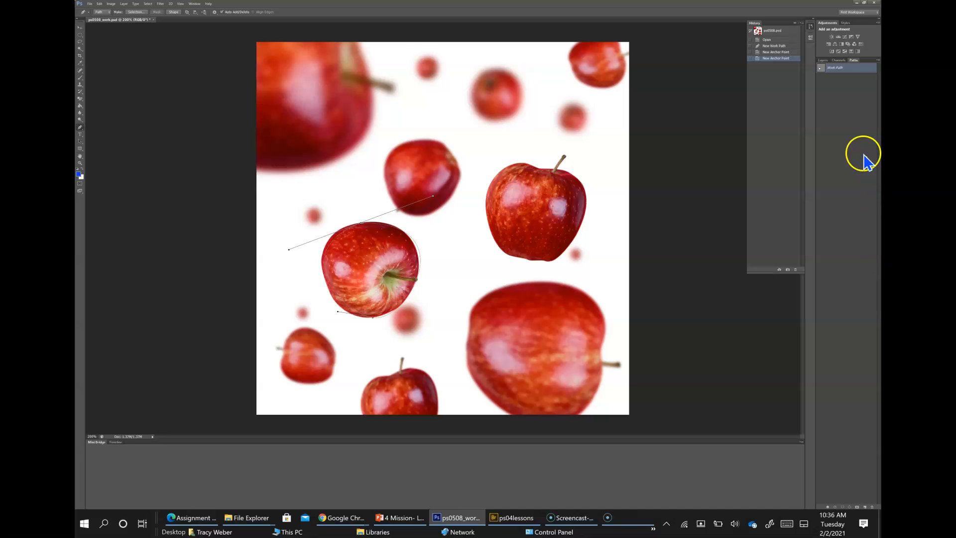
double_click(836, 68)
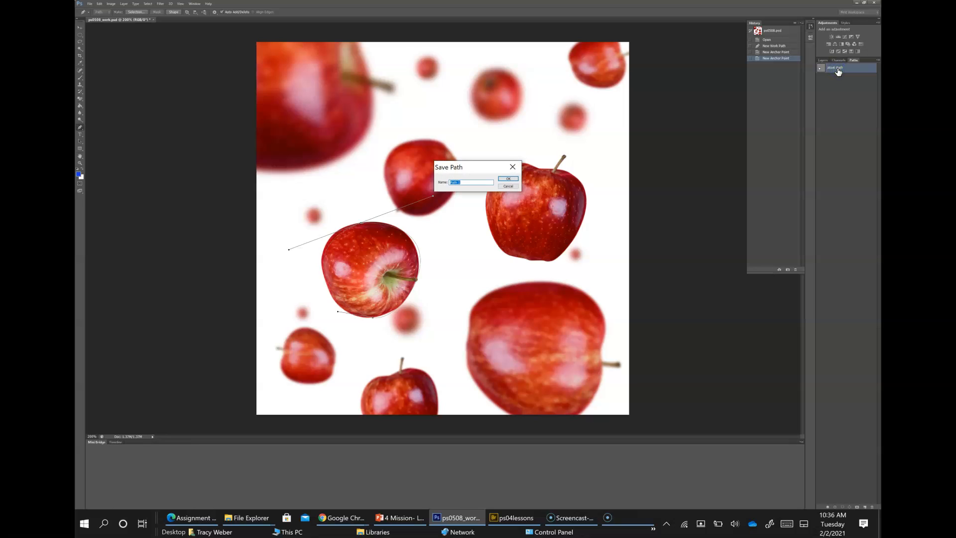
type("Apple")
key("Return")
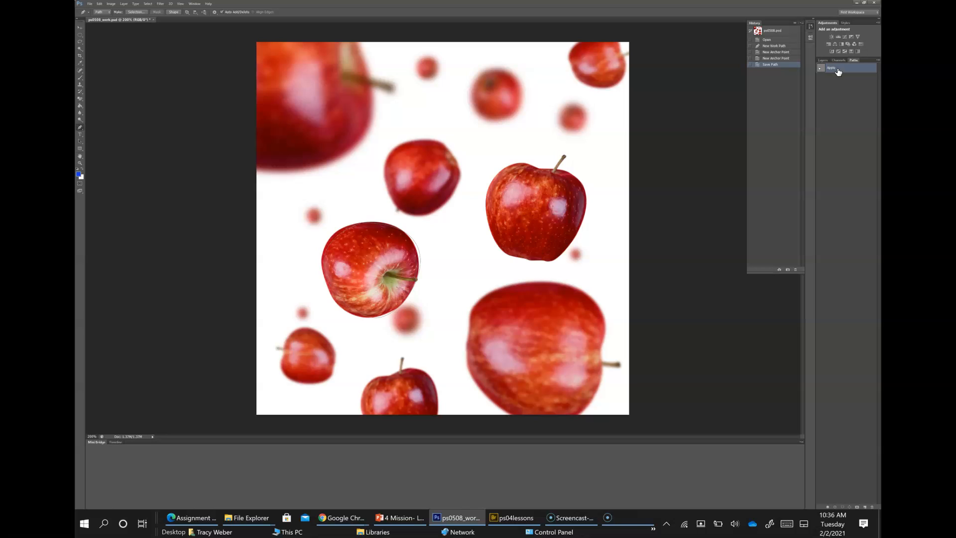
Deselect the Apple path and select it again
left_click(846, 85)
left_click(858, 69)
left_click(851, 112)
left_click(844, 67)
Return to the layers and add a Hue/Saturation adjustment layer masked by the Apple path, with Hue set to 120
left_click(825, 60)
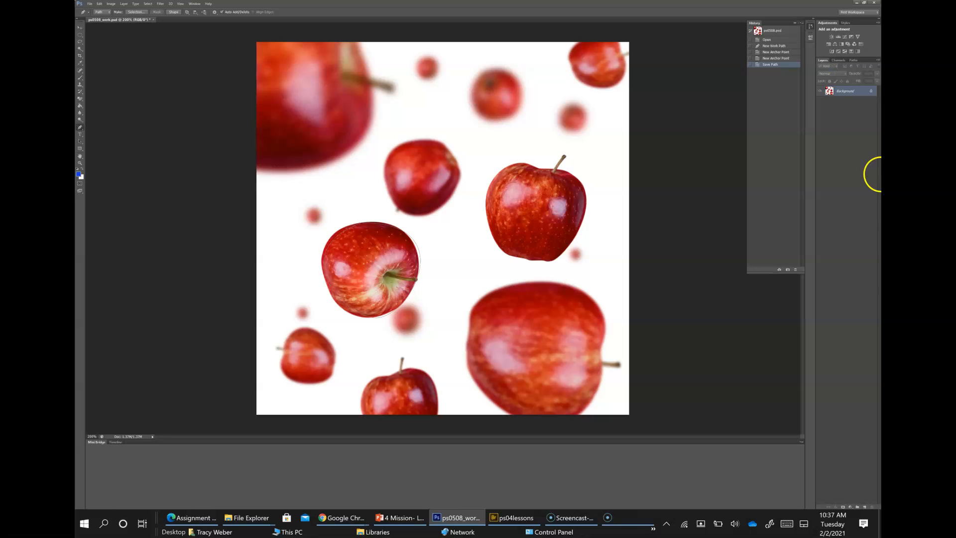
left_click(850, 508)
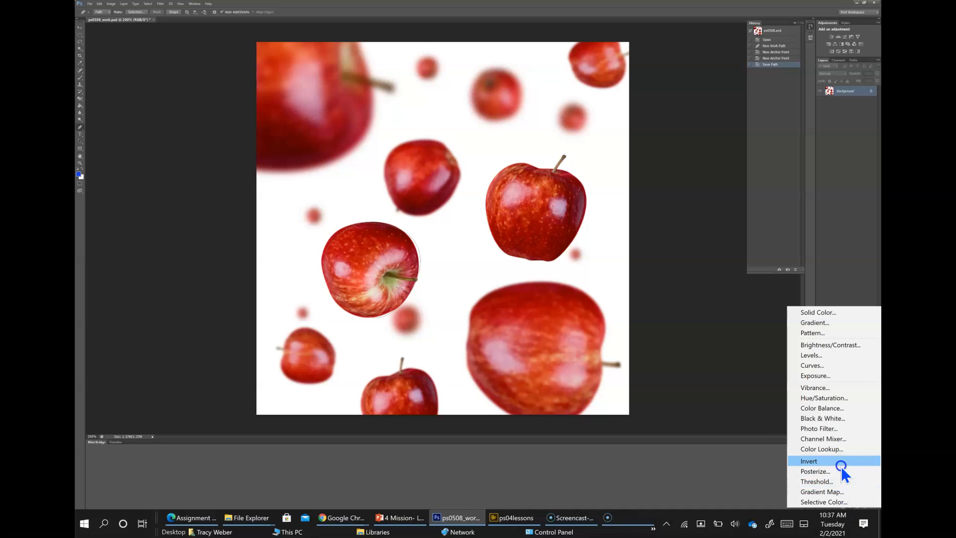
left_click(826, 398)
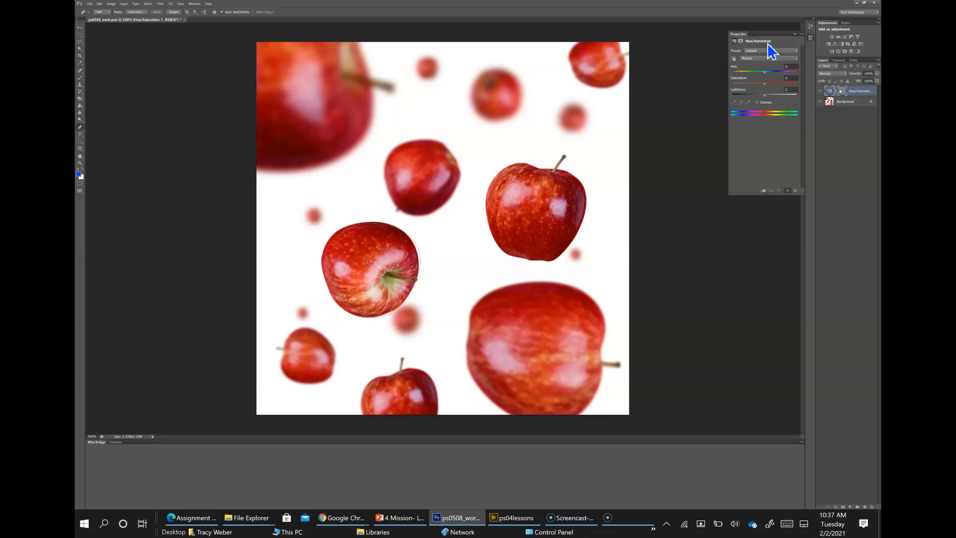
left_click(789, 67)
key("BackSpace")
type("120")
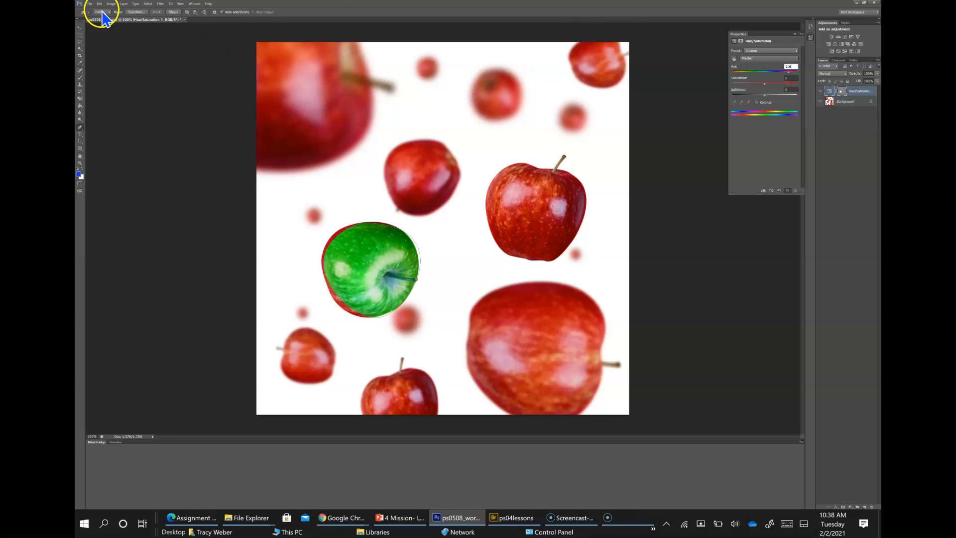
Close ps0508_work, saving the changes with Maximize Compatibility enabled
left_click(89, 3)
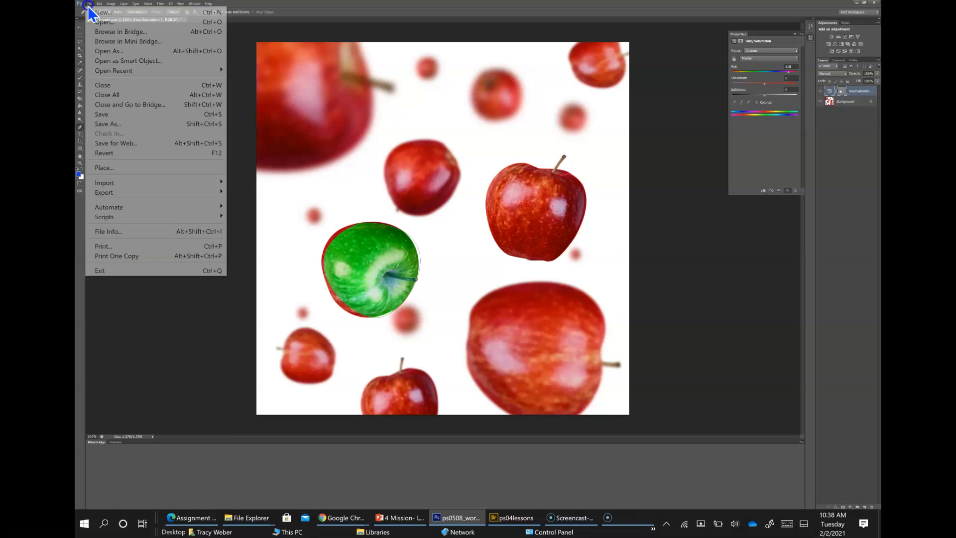
left_click(100, 85)
key("Return")
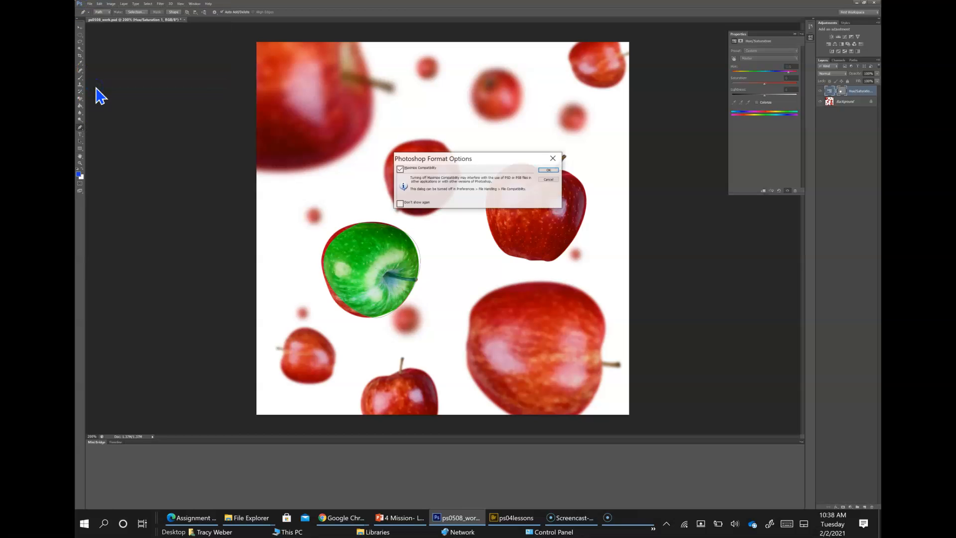
key("Return")
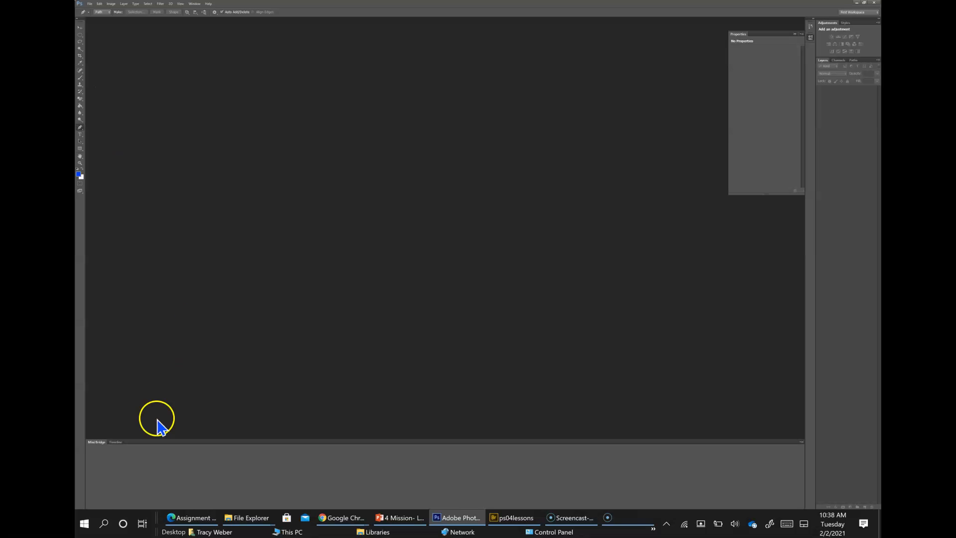
Open ps0509.psd from Bridge with its embedded colour profile, and save a working copy as ps0509_work
left_click(513, 520)
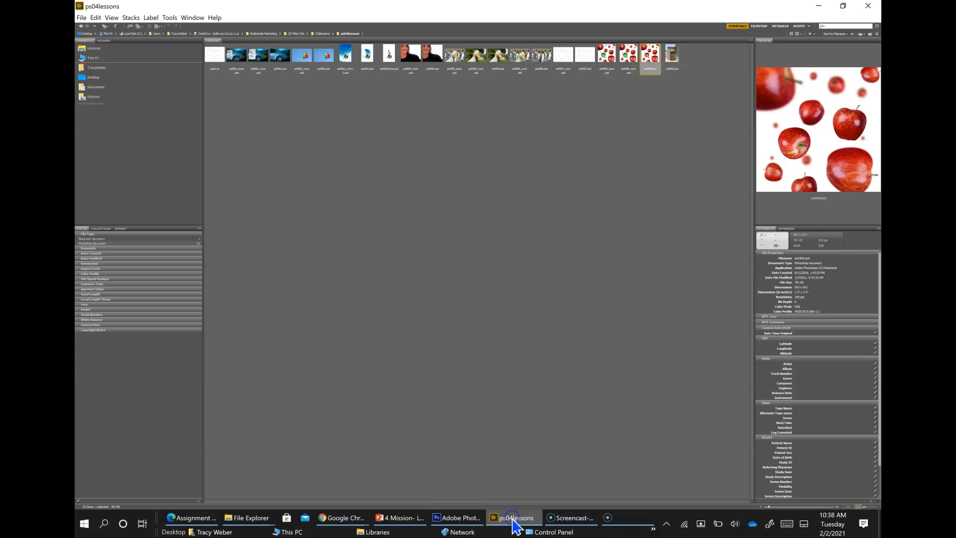
double_click(672, 65)
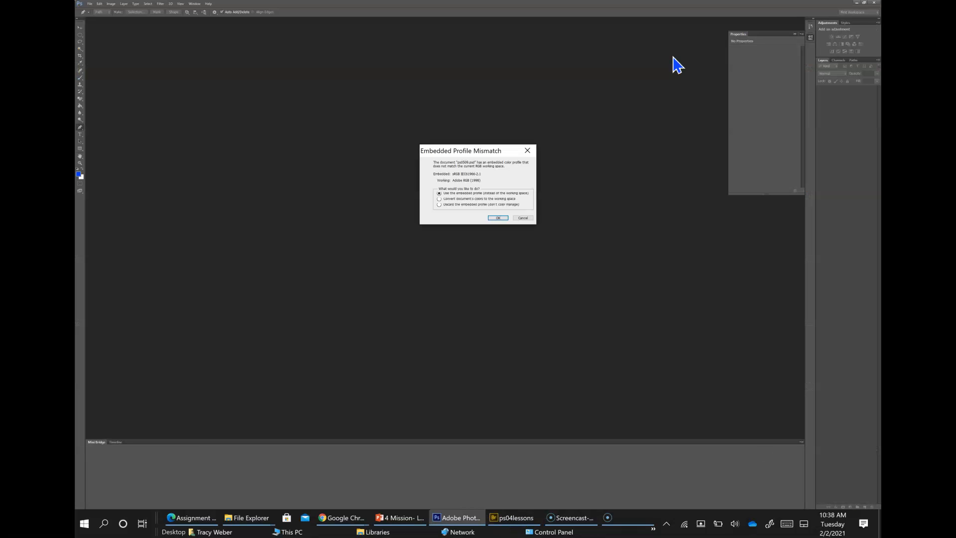
key("Return")
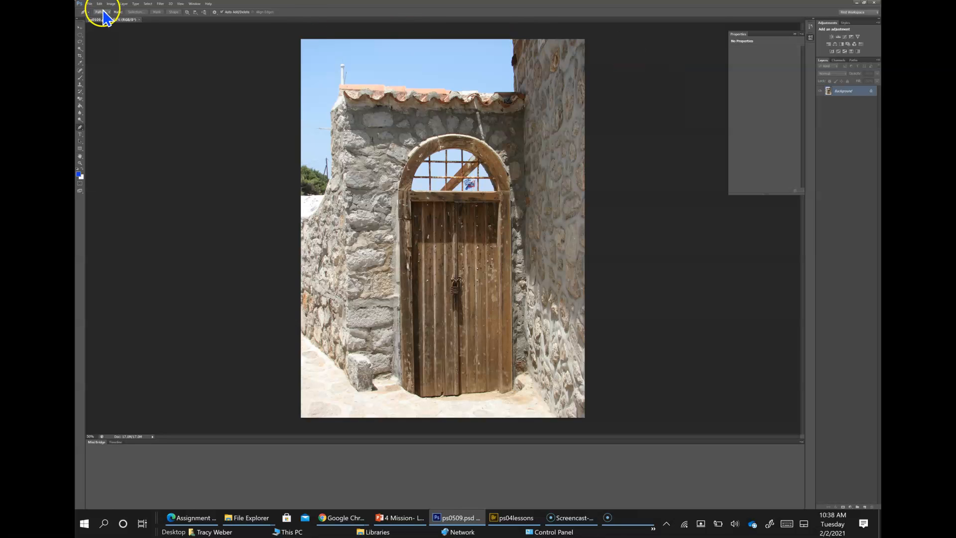
left_click(90, 4)
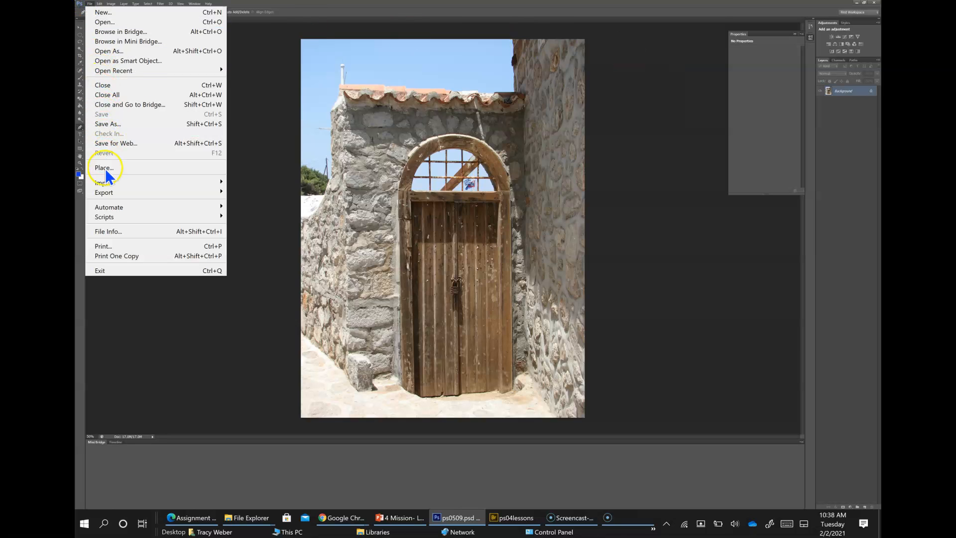
left_click(109, 125)
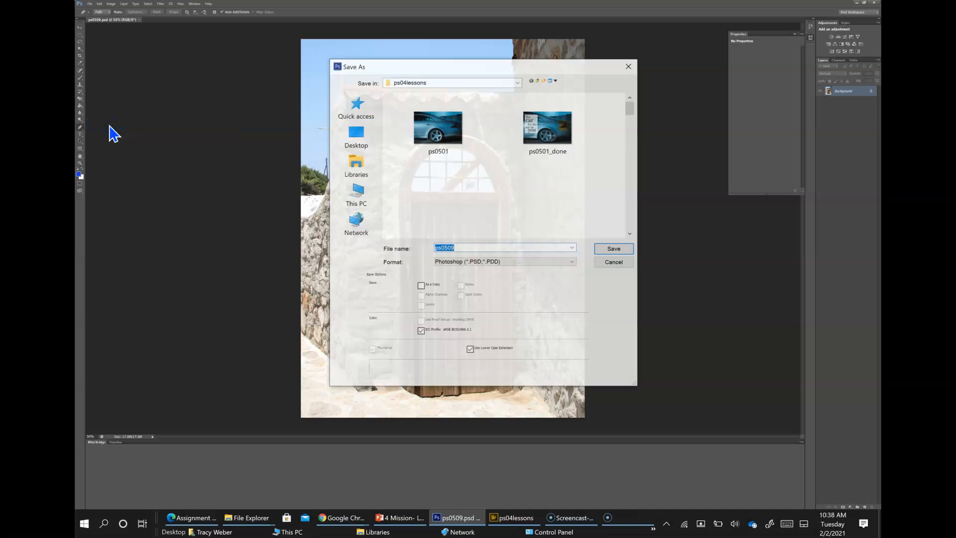
key("Right")
type("_work")
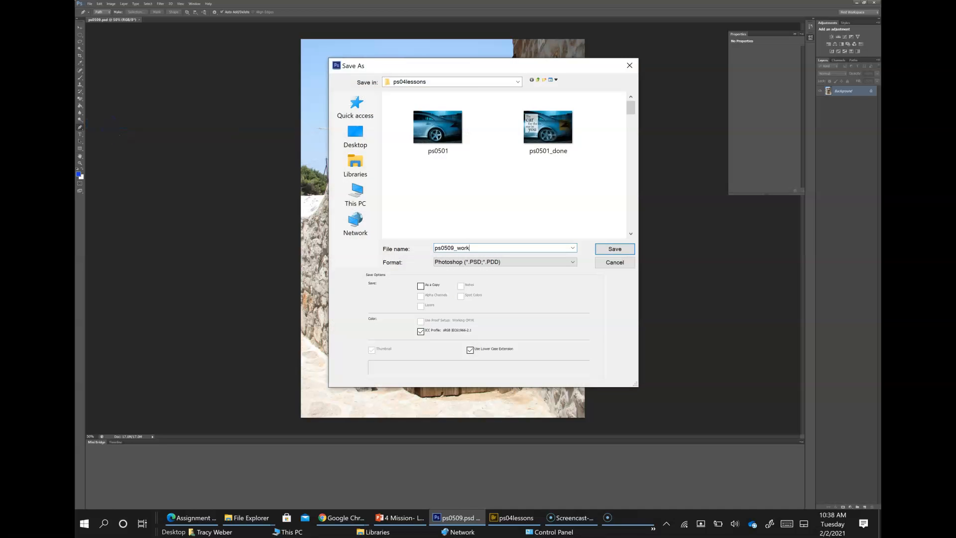
key("Return")
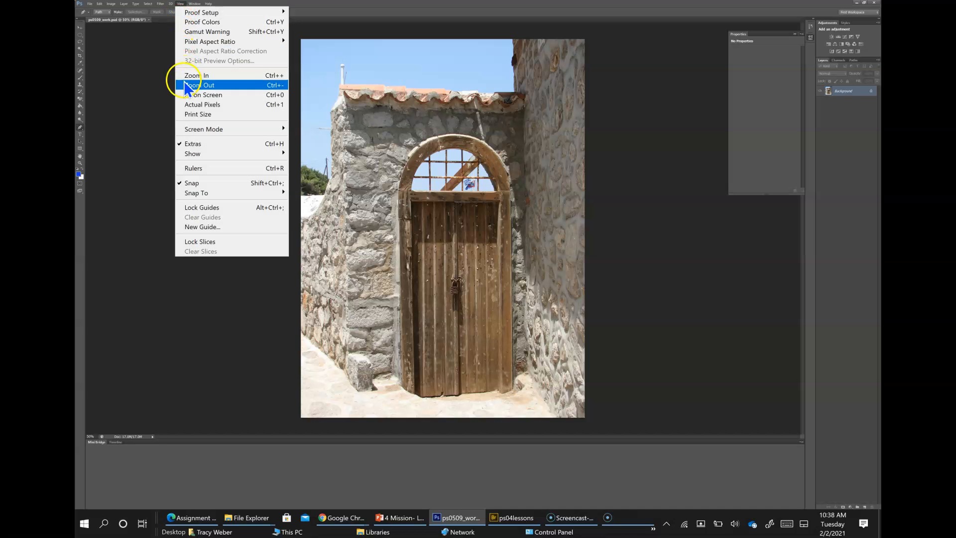
Fit the door image to the screen and draw a straight path segment up the door frame's left edge to the arch base
left_click(186, 96)
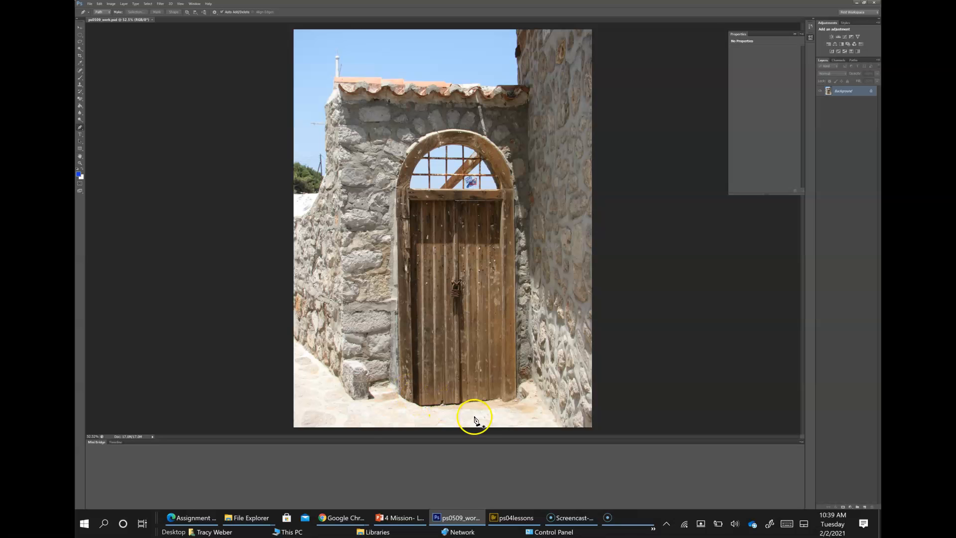
left_click(402, 396)
left_click(397, 192)
left_click(396, 187)
left_click(462, 135)
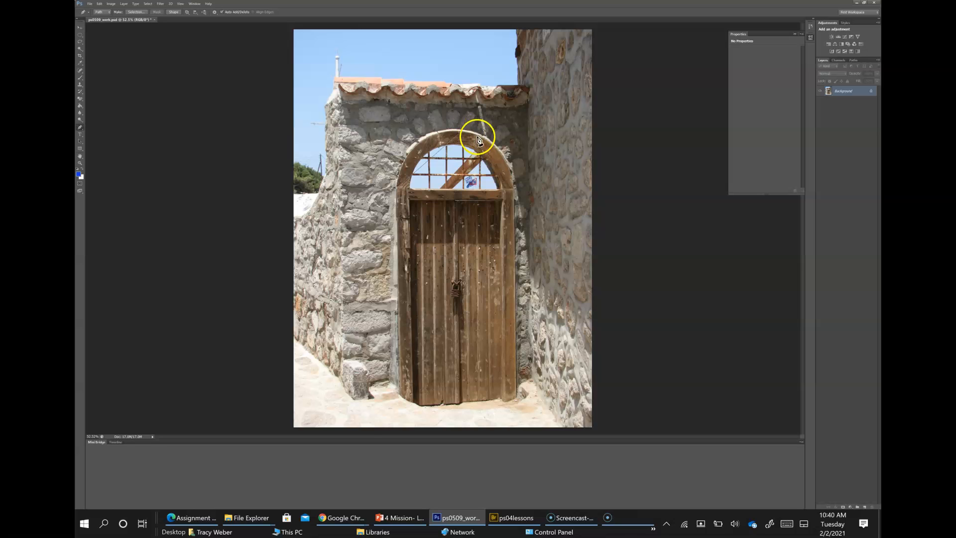
left_click(460, 133)
left_click_drag(467, 144, 431, 227)
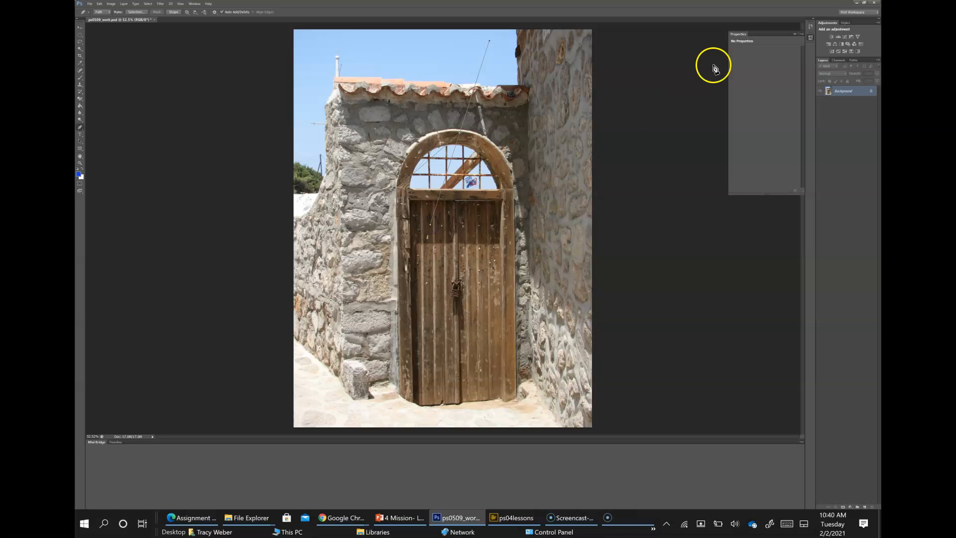
left_click(810, 27)
left_click(782, 52)
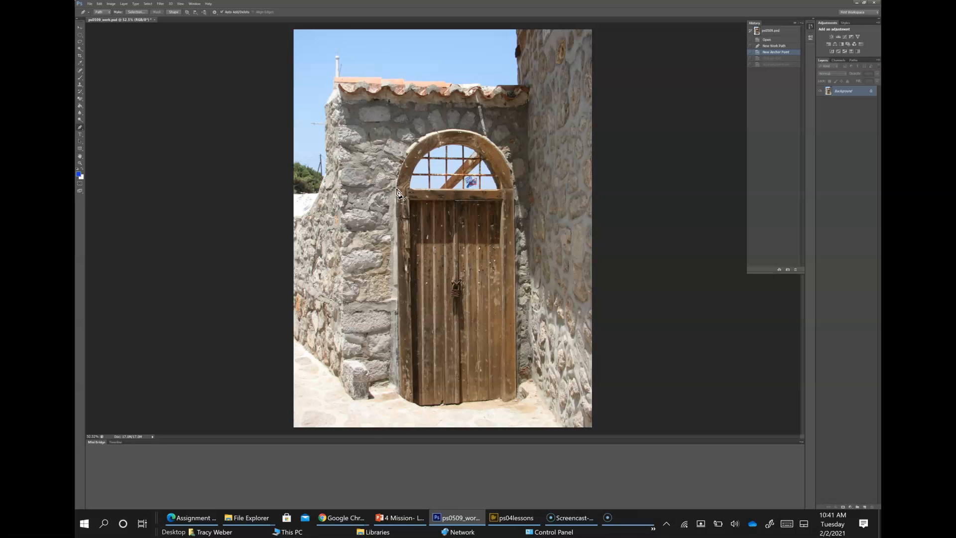
Resume the path at the arch's left base and trace curved segments over its peak and down to its right base
left_click(397, 192)
left_click_drag(399, 165, 407, 149)
left_click(406, 154)
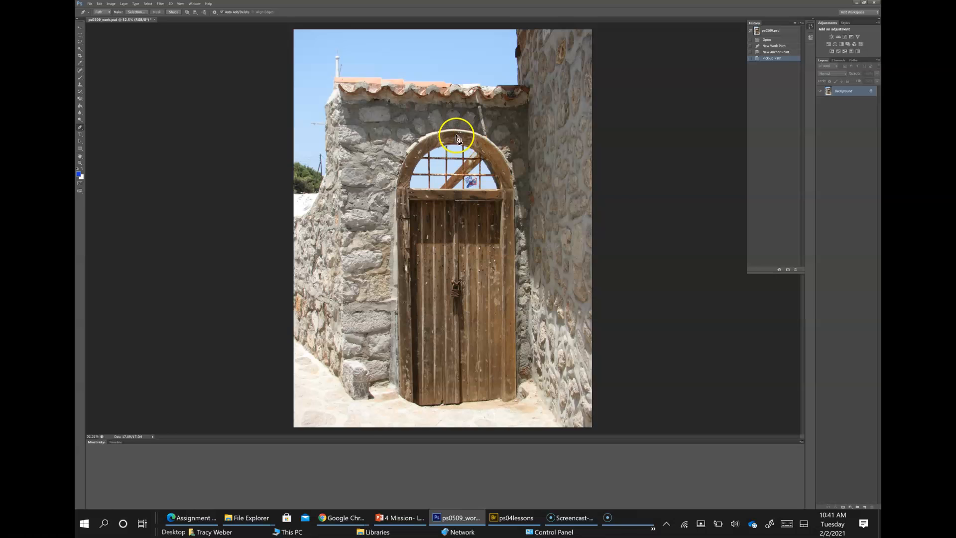
left_click_drag(457, 130, 472, 158)
left_click(480, 145)
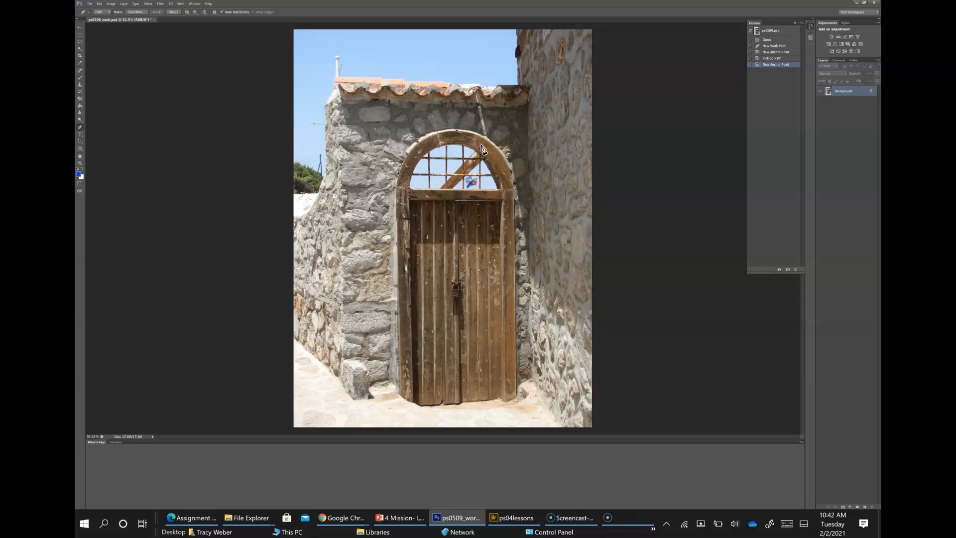
left_click(482, 148)
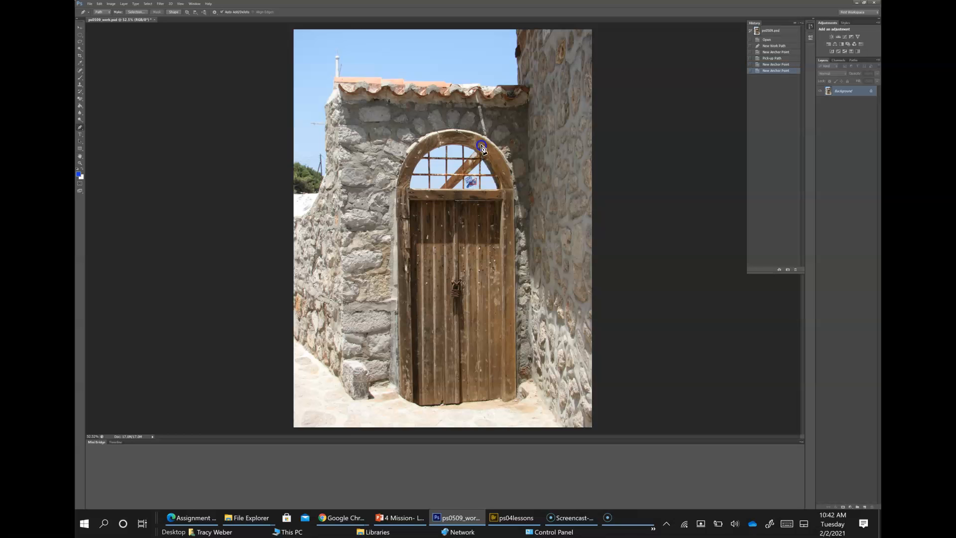
left_click_drag(489, 168, 510, 245)
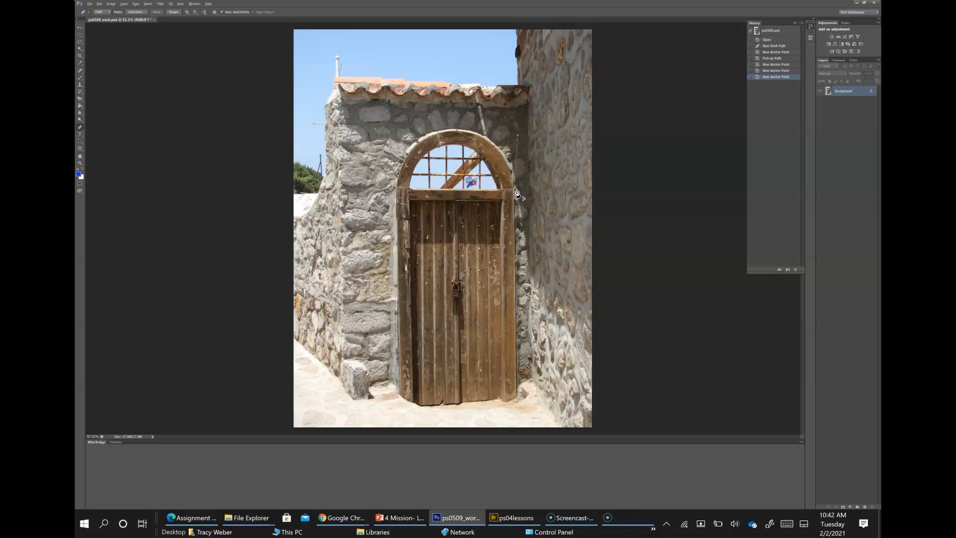
Pick up the path at the arch's right base and extend it down the frame's right edge to the ground
double_click(515, 189)
left_click(518, 200)
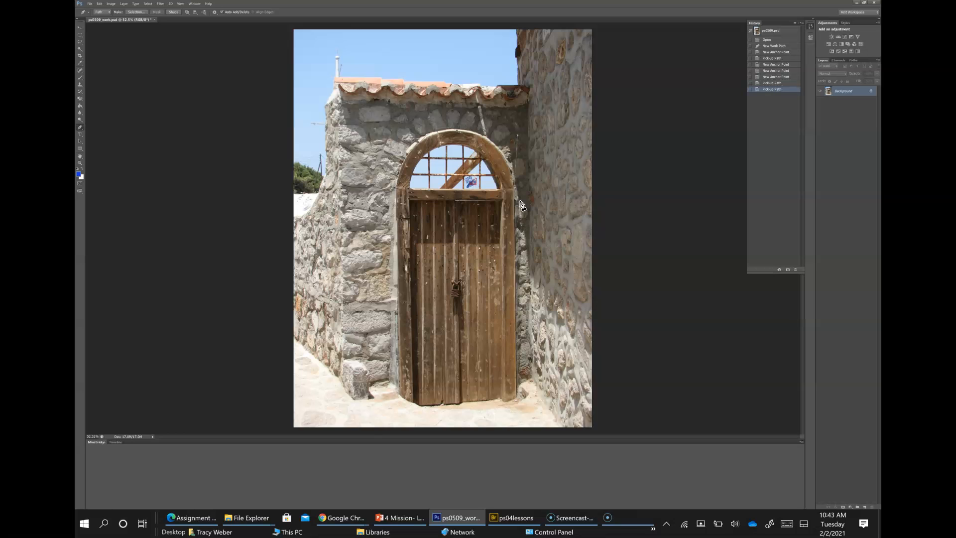
left_click_drag(520, 219, 516, 397)
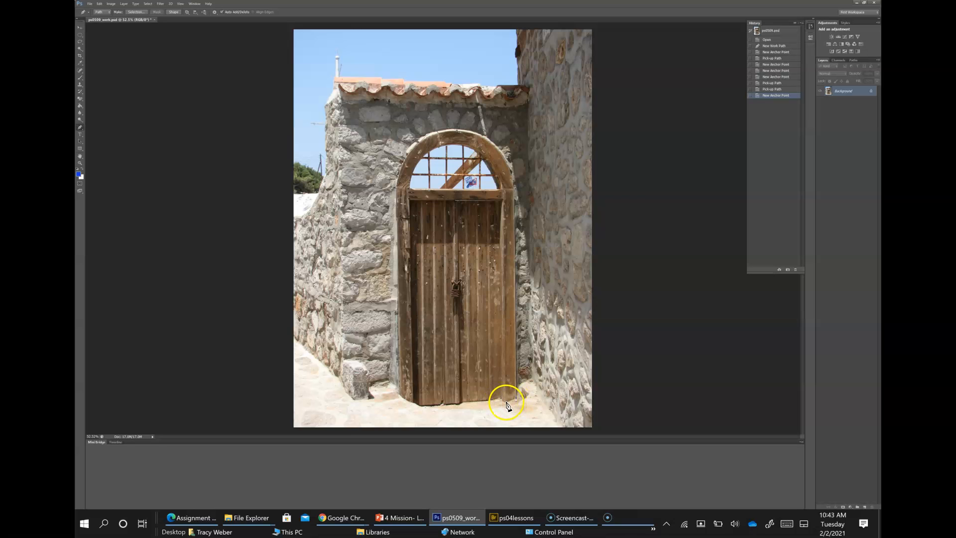
Trace the door's bottom edge with straight path segments from the right frame post and close the path at the left post's base
left_click(504, 402)
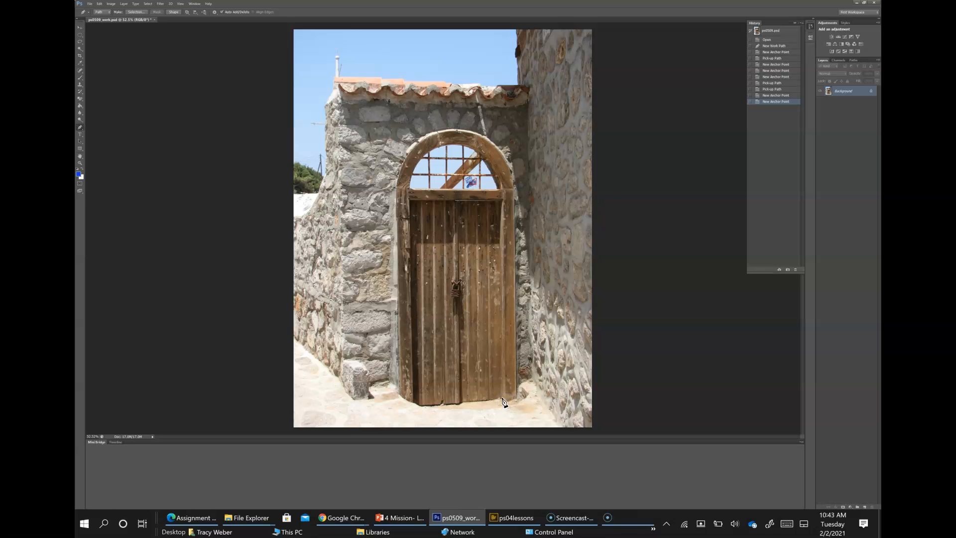
left_click(502, 400)
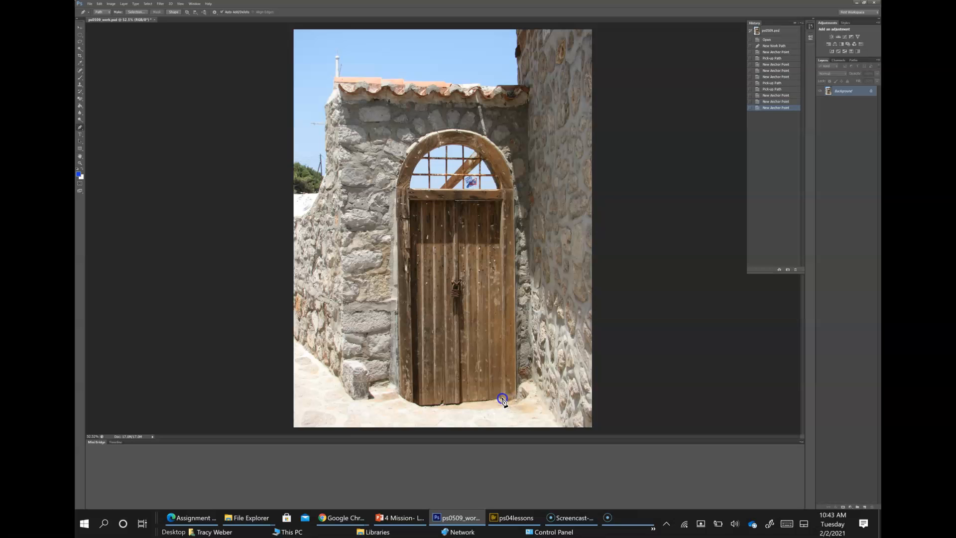
left_click(462, 401)
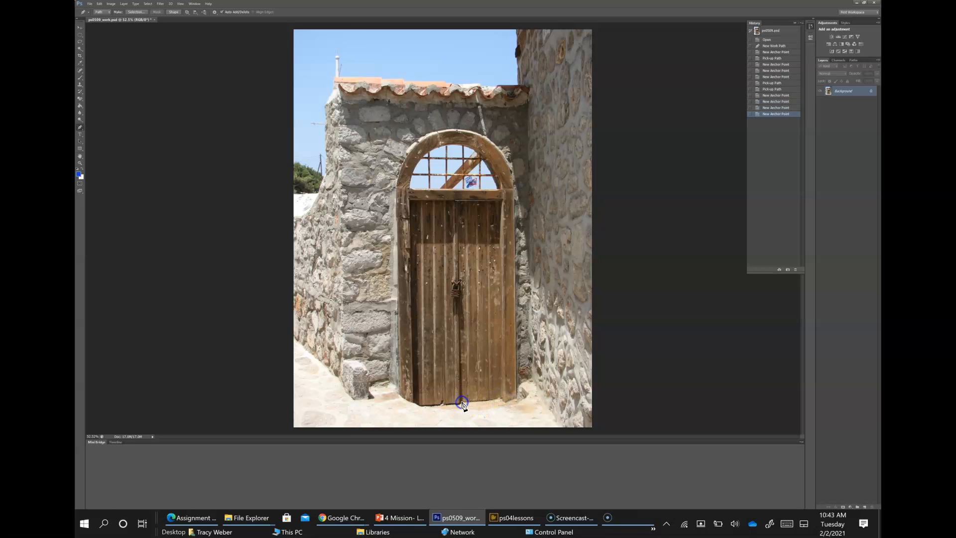
left_click(436, 406)
left_click(414, 404)
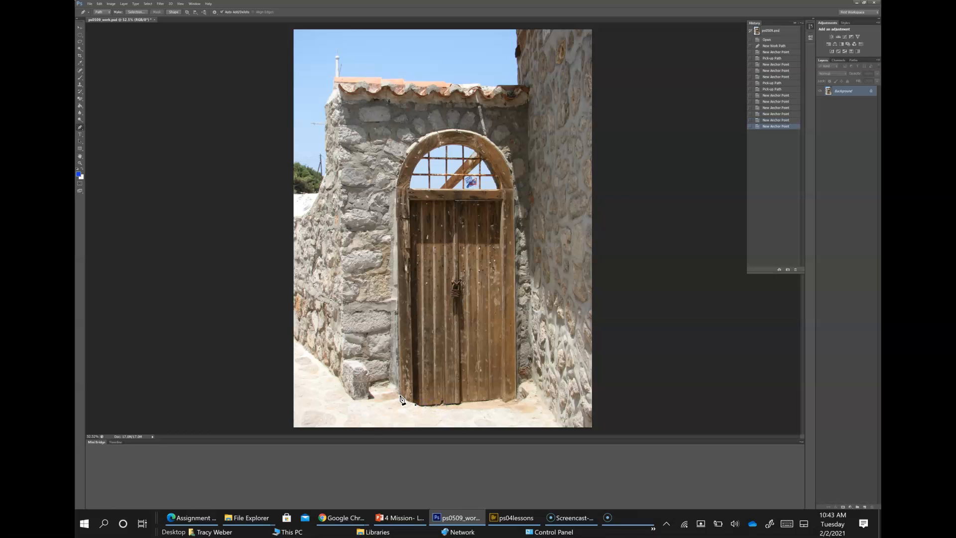
left_click(400, 396)
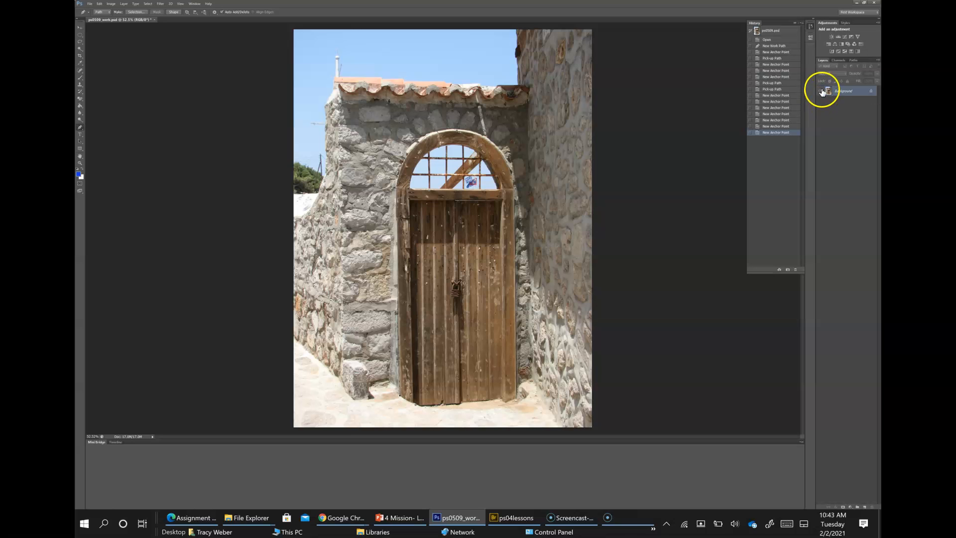
Select the door's work path for editing with the Direct Selection tool at 200% zoom
left_click(841, 92)
left_click(853, 60)
left_click(830, 68)
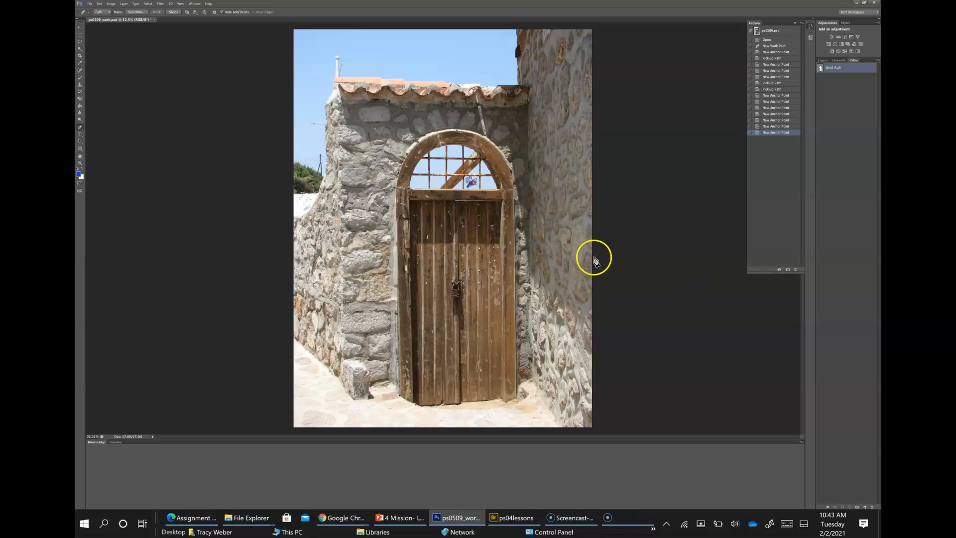
left_click(81, 142)
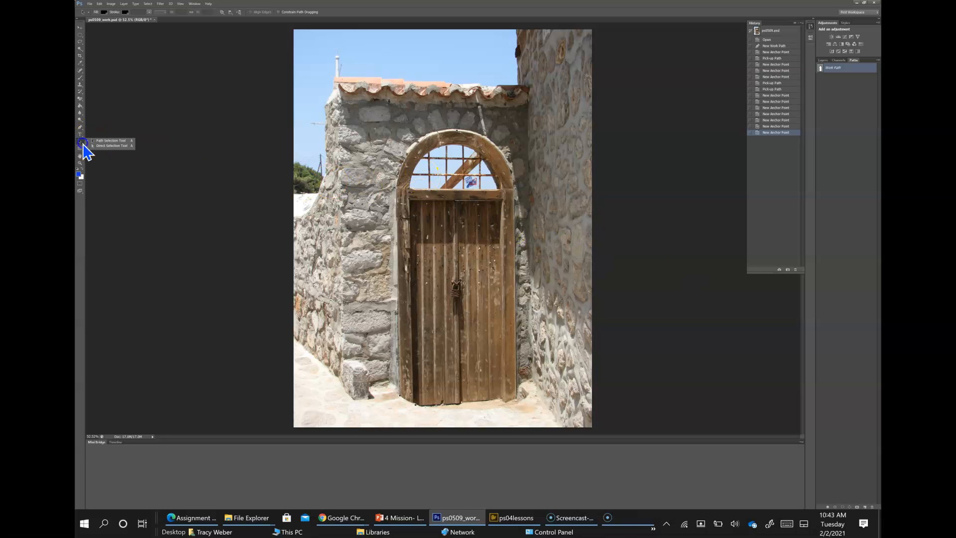
left_click(99, 148)
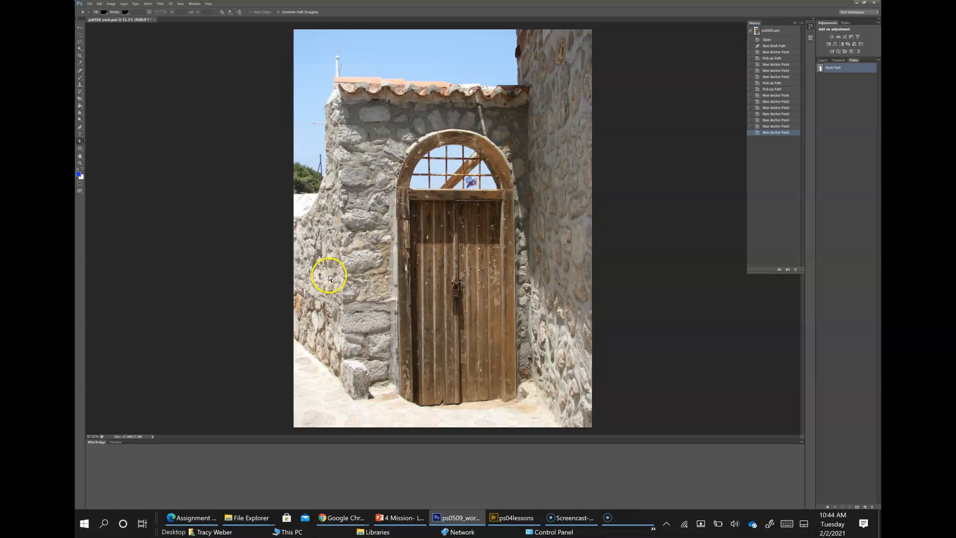
left_click(95, 436)
type("200")
key("Return")
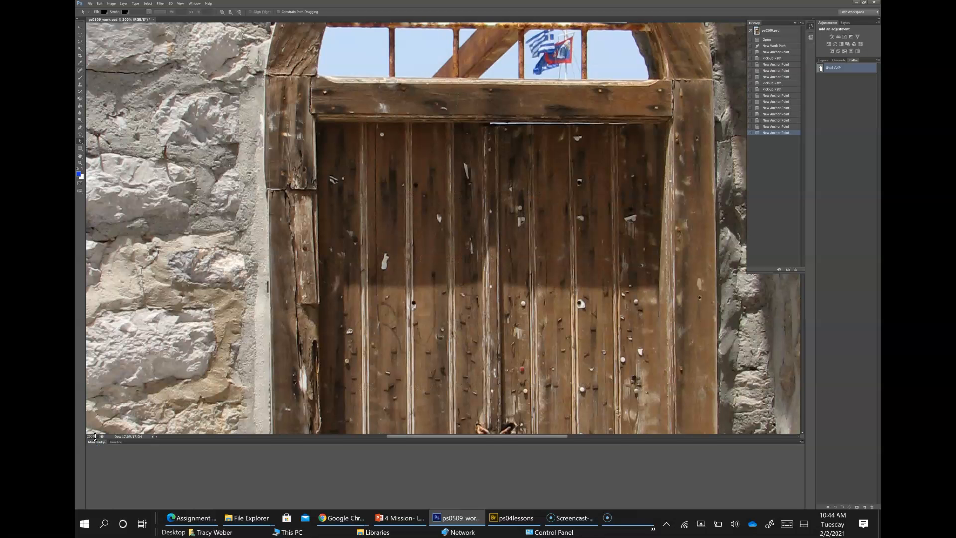
Adjust the direction handle of the arch's peak anchor so the curve follows the frame's upper-right edge
scroll(297, 370, "down", 1)
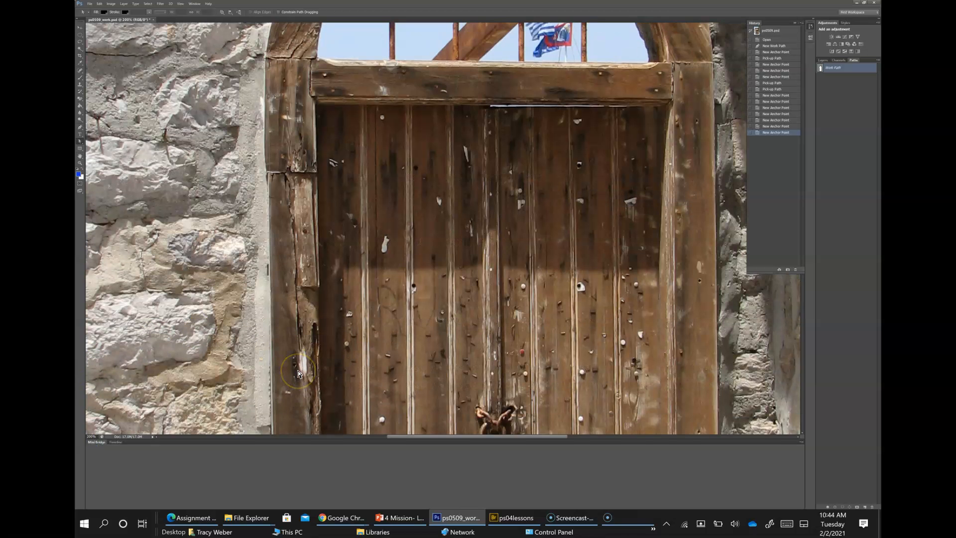
scroll(297, 371, "up", 10)
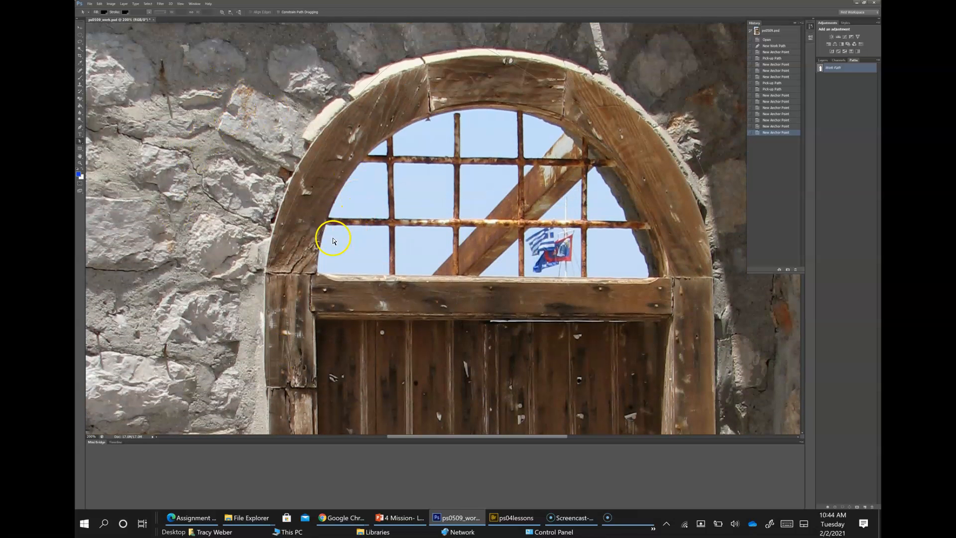
left_click(285, 228)
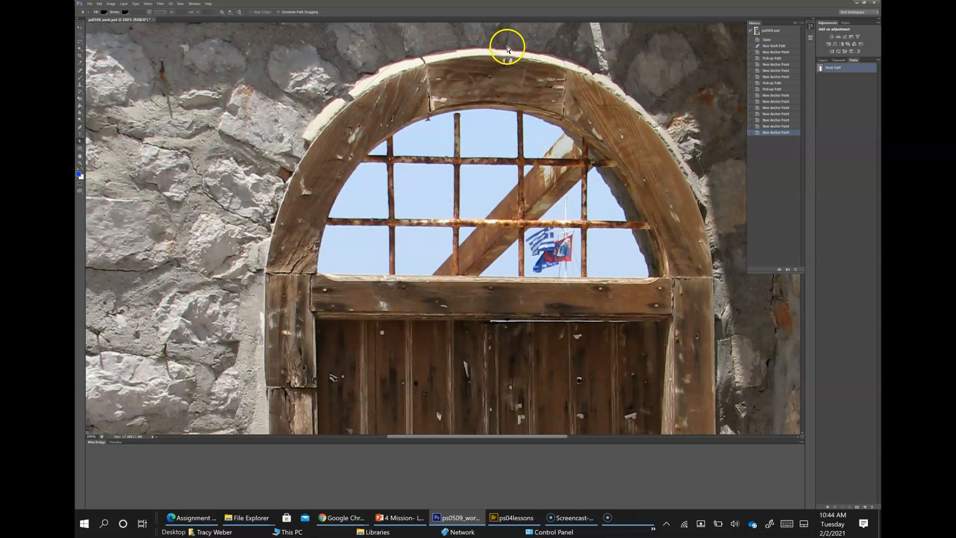
left_click(591, 109)
left_click(496, 54)
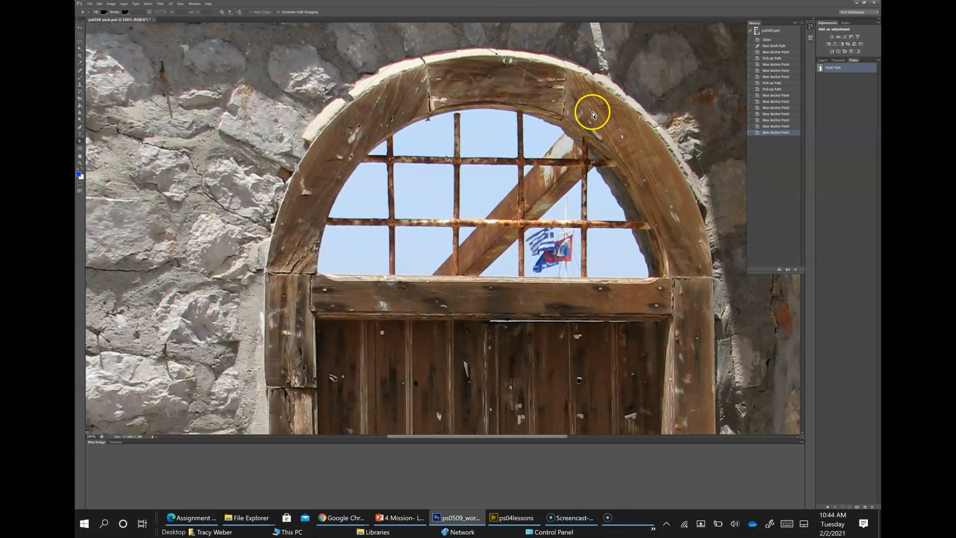
left_click_drag(590, 113, 599, 70)
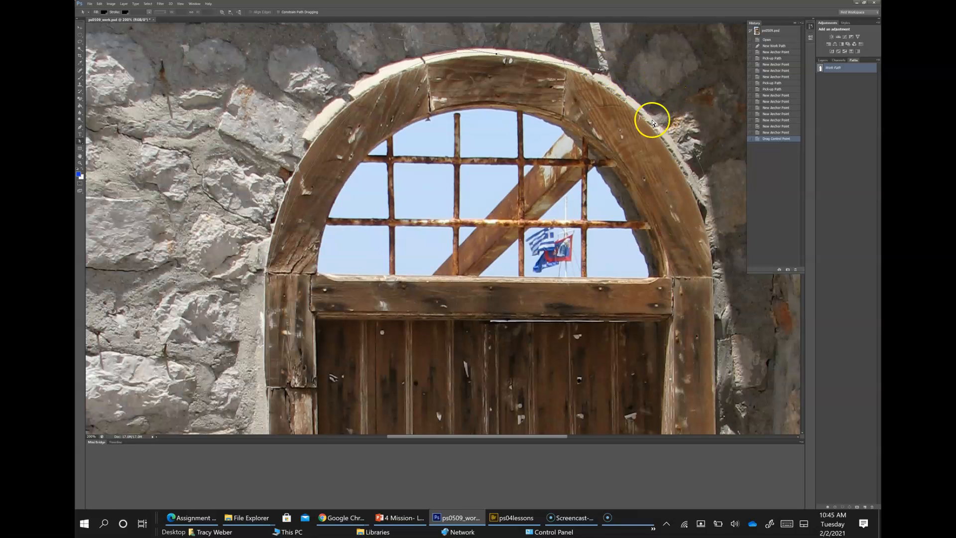
Refine the arch's right-hand curve by repositioning its anchor point and direction handle along the frame's outer edge
left_click(588, 110)
left_click_drag(601, 88, 601, 89)
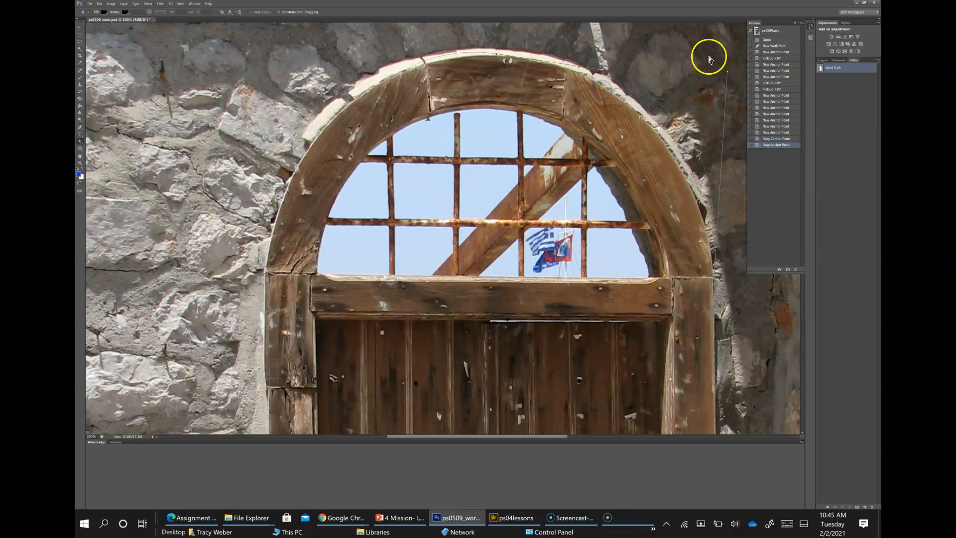
left_click_drag(727, 72, 712, 82)
scroll(732, 299, "down", 2)
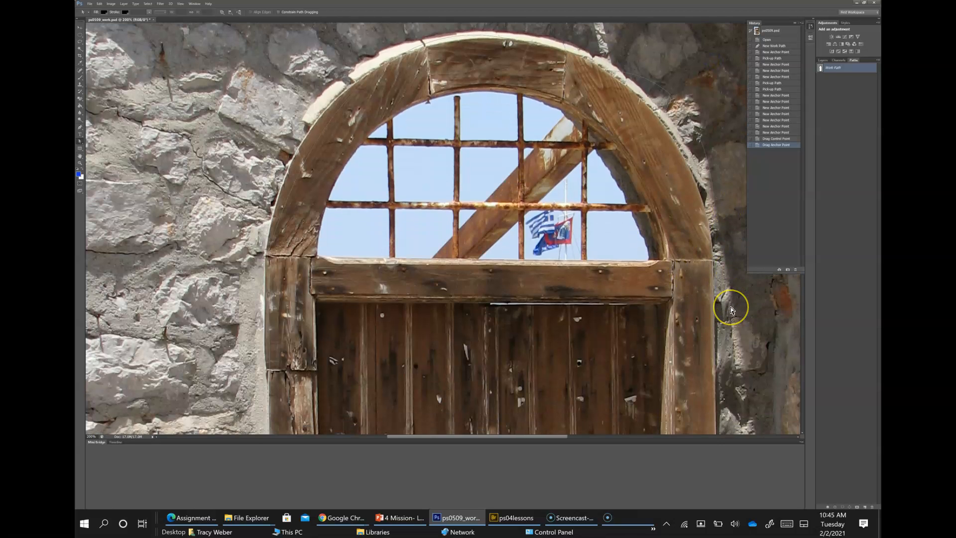
scroll(730, 310, "up", 1)
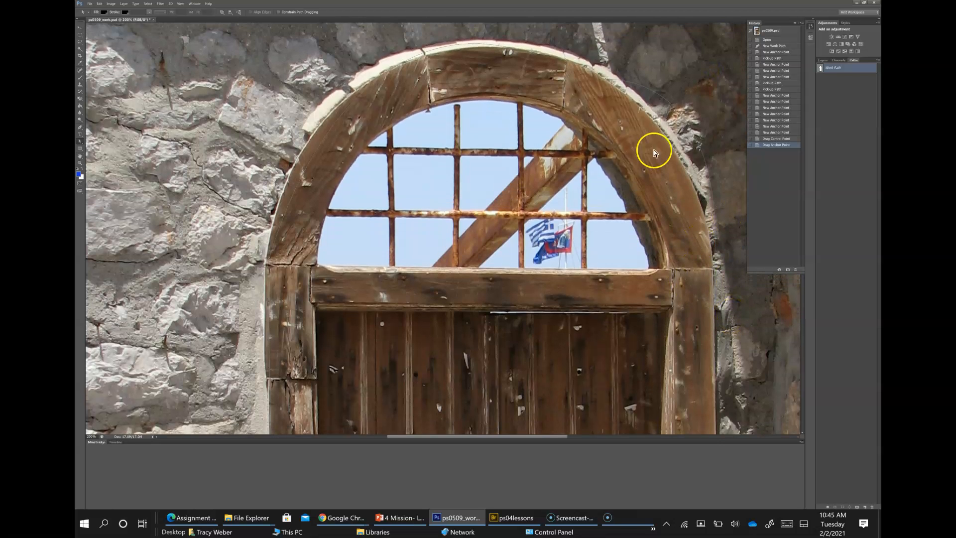
left_click(606, 82)
left_click_drag(728, 63, 673, 82)
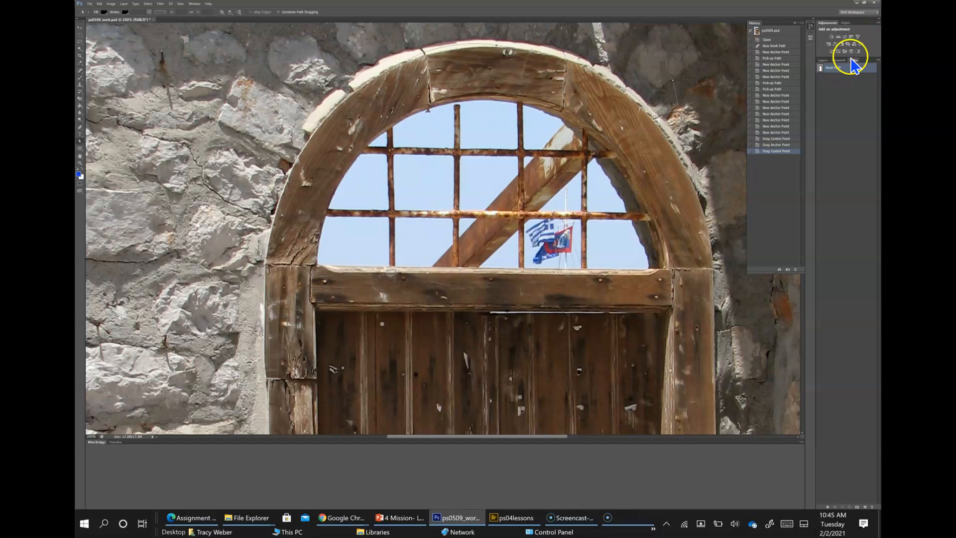
Save the work path under the name door and load it as a selection
double_click(834, 69)
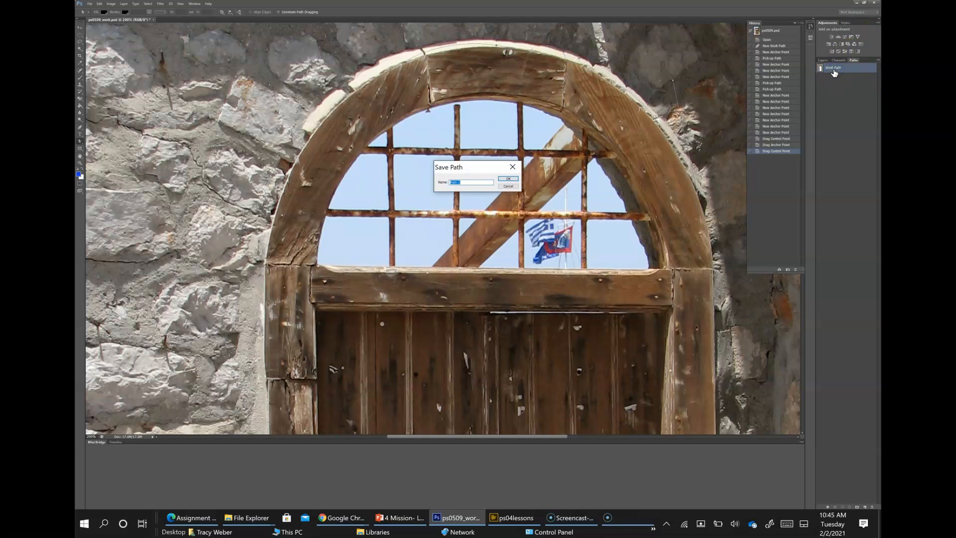
type("door")
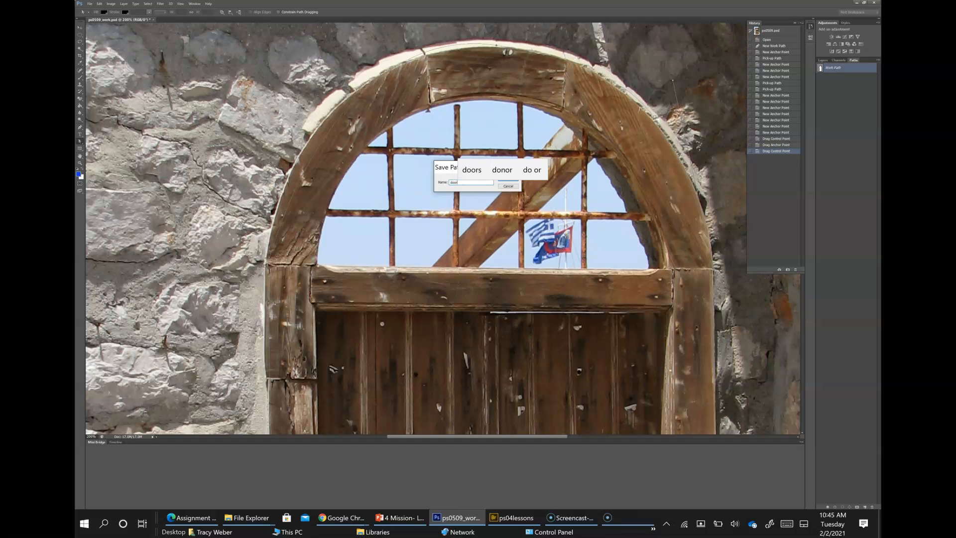
key("Return")
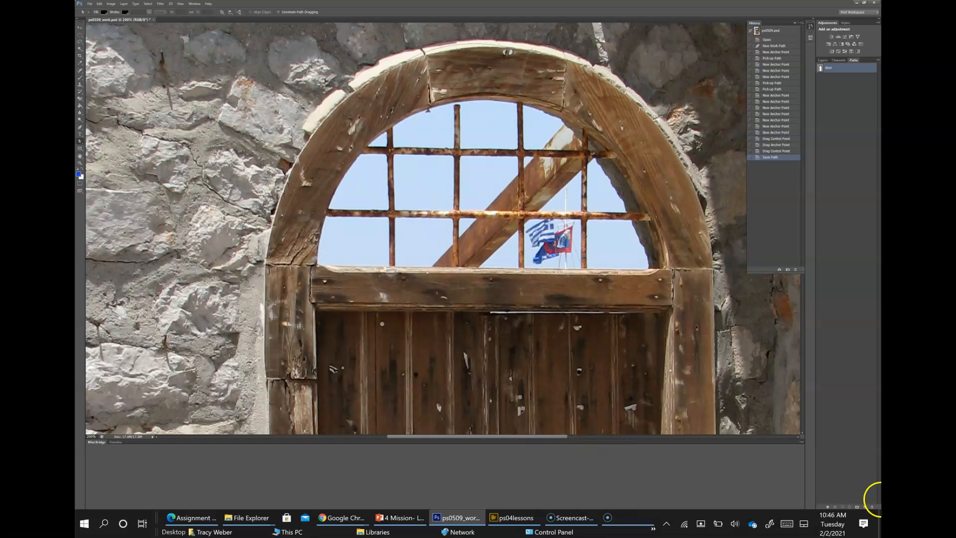
left_click(841, 508)
left_click(842, 509)
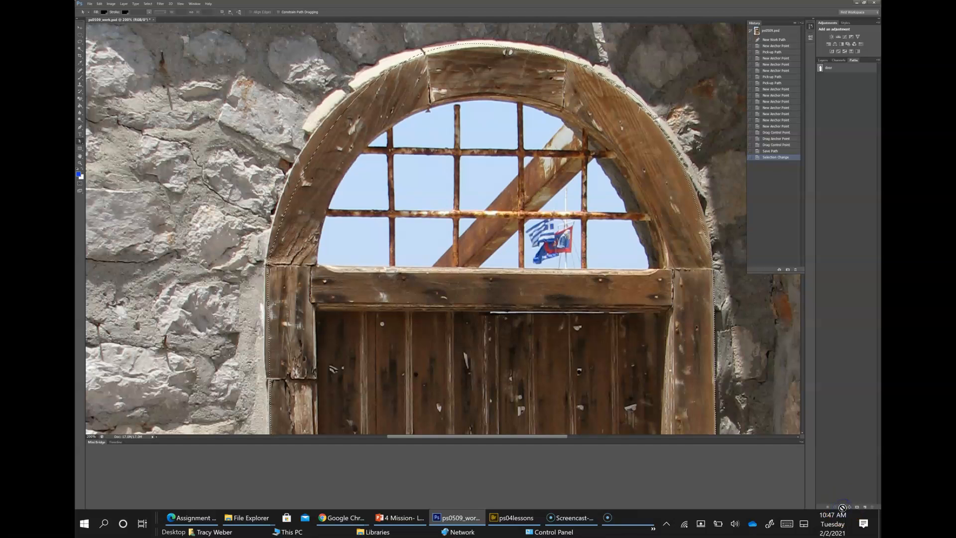
Deselect the door outline and restore its selection by returning to the Selection Change history state
left_click(828, 416)
left_click(616, 274)
left_click(148, 4)
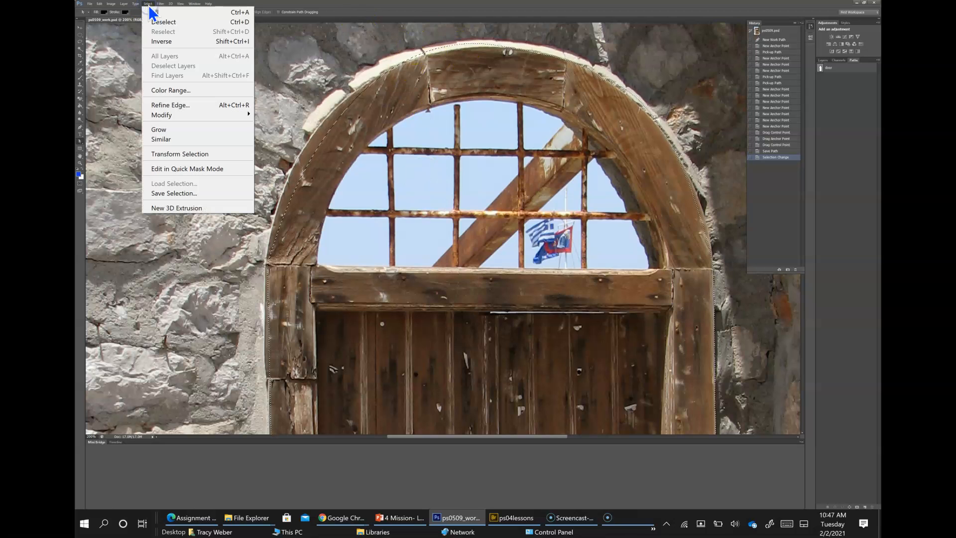
left_click(159, 23)
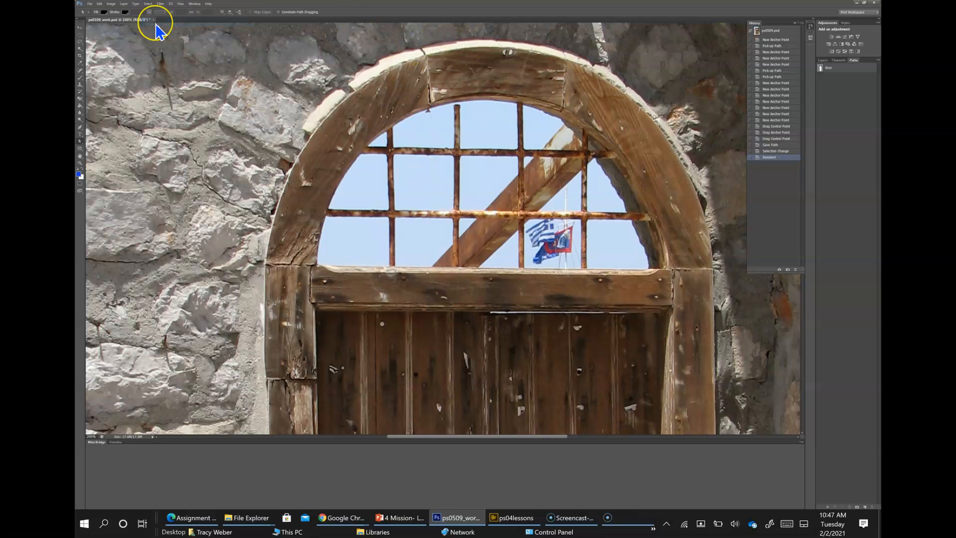
left_click(774, 150)
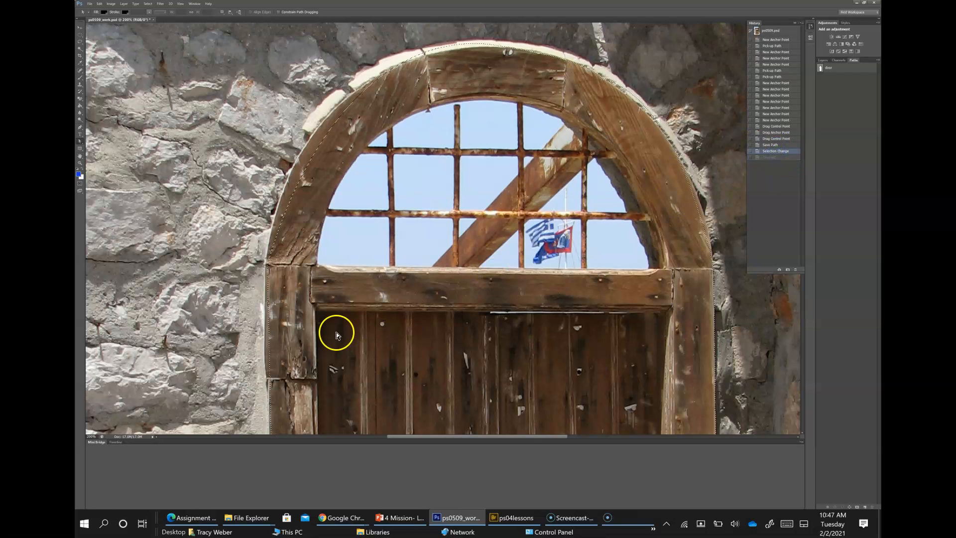
Check the selection along the door frame and shift the selected door to the left with the Move tool
scroll(575, 318, "down", 10)
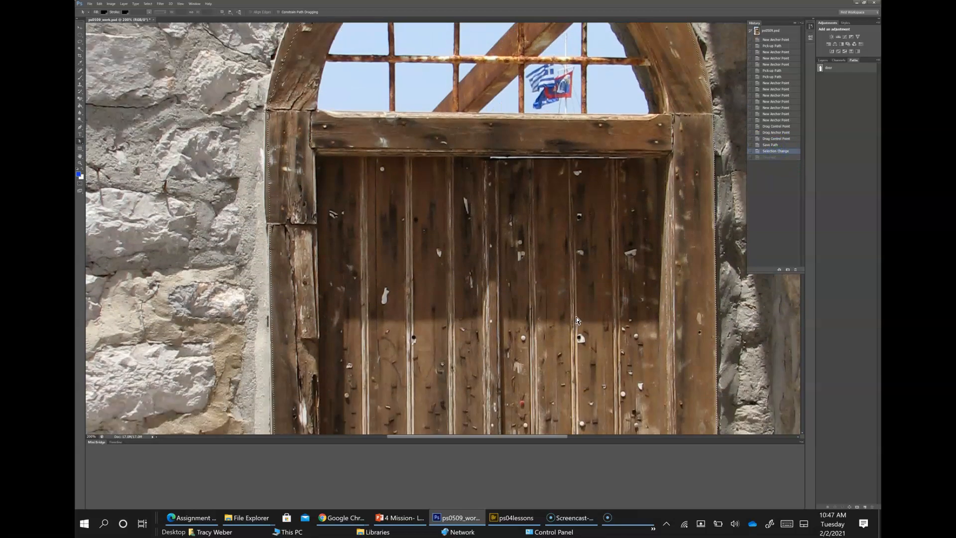
scroll(575, 319, "down", 8)
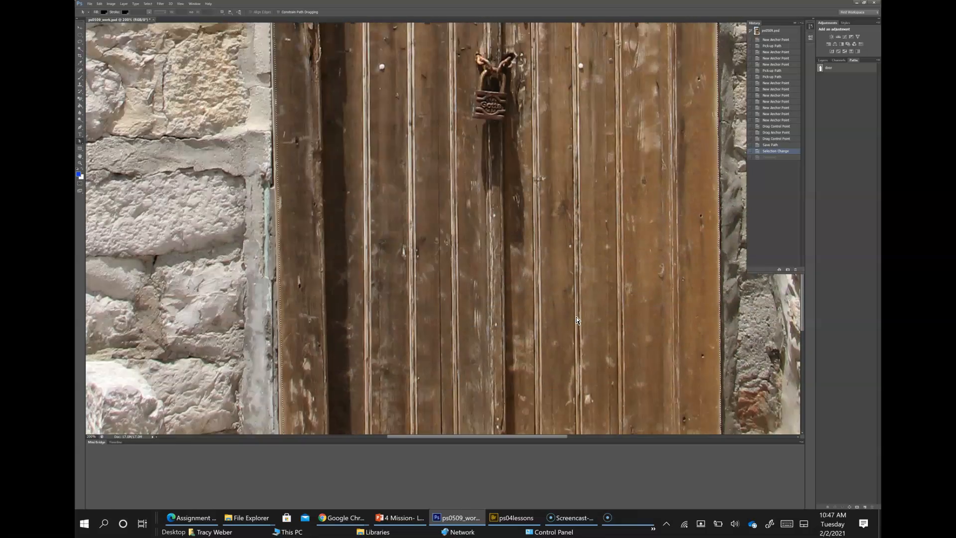
scroll(576, 318, "up", 15)
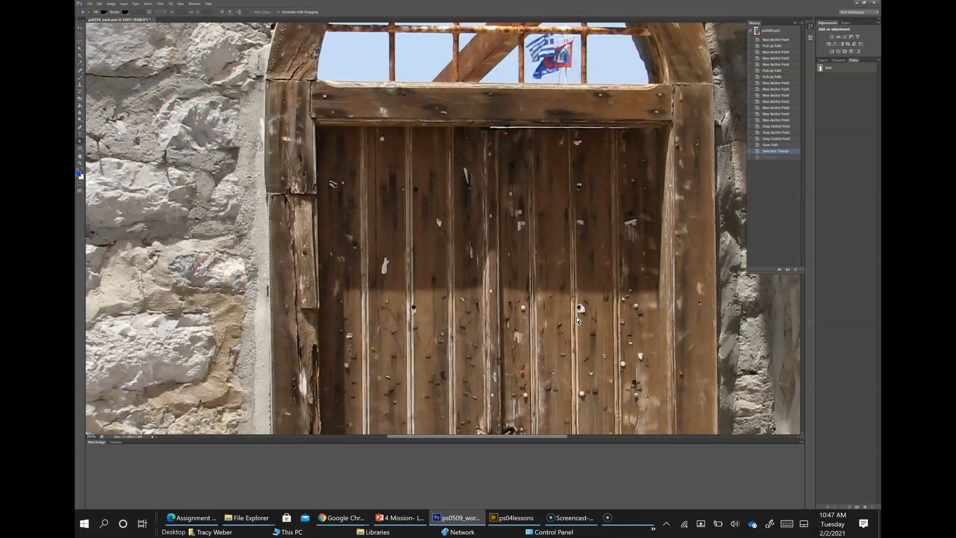
left_click(79, 3)
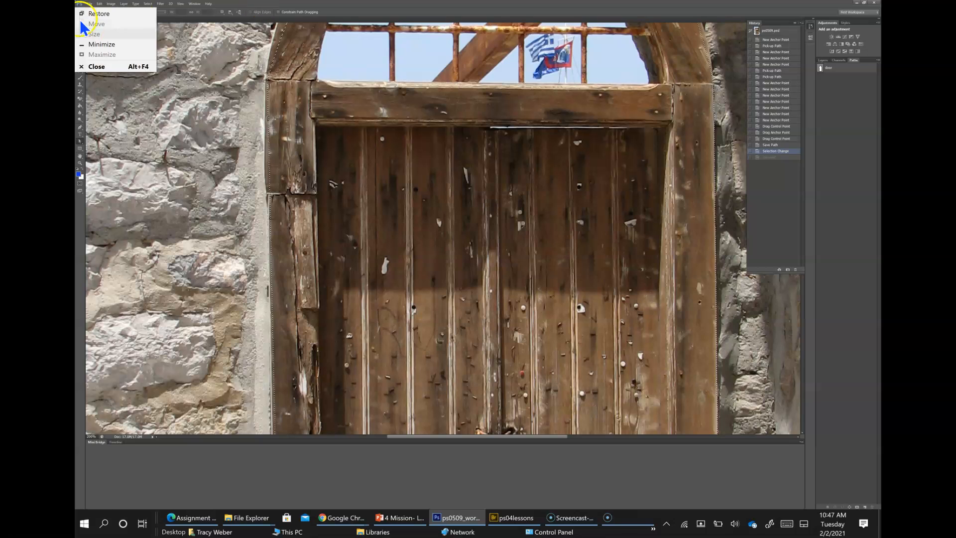
left_click(172, 31)
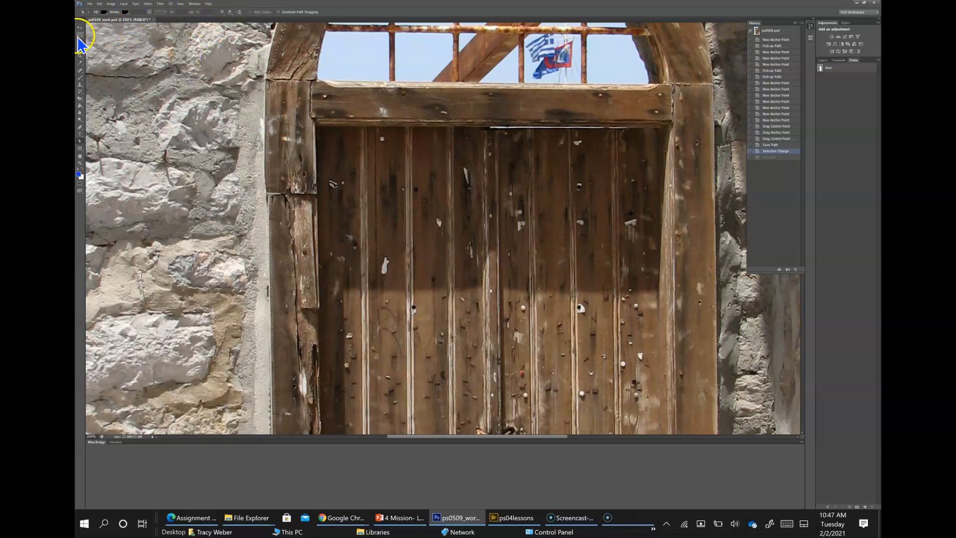
left_click(80, 29)
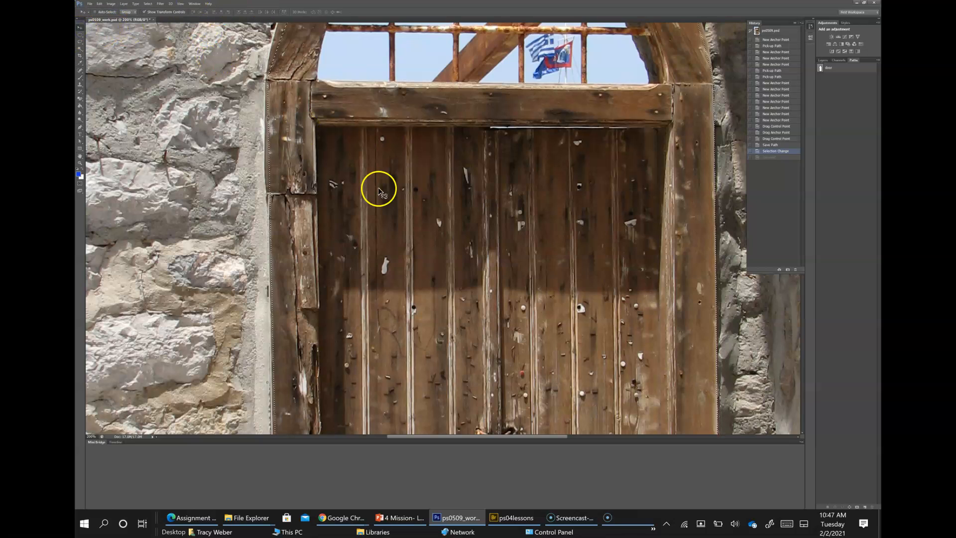
left_click_drag(377, 188, 211, 207)
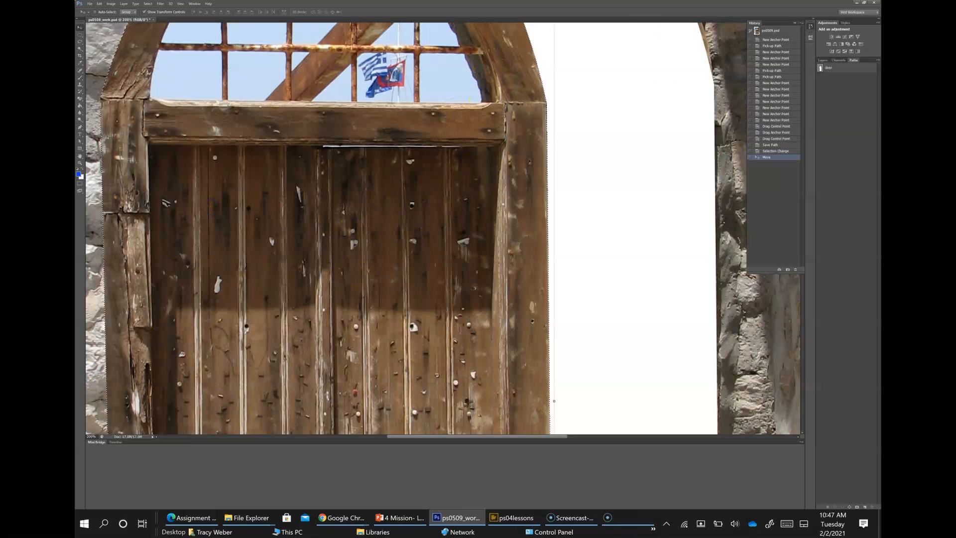
Set the zoom to 100% and move the cut-out door right and slightly down over the right-hand stone wall
left_click(93, 434)
type("100")
key("Return")
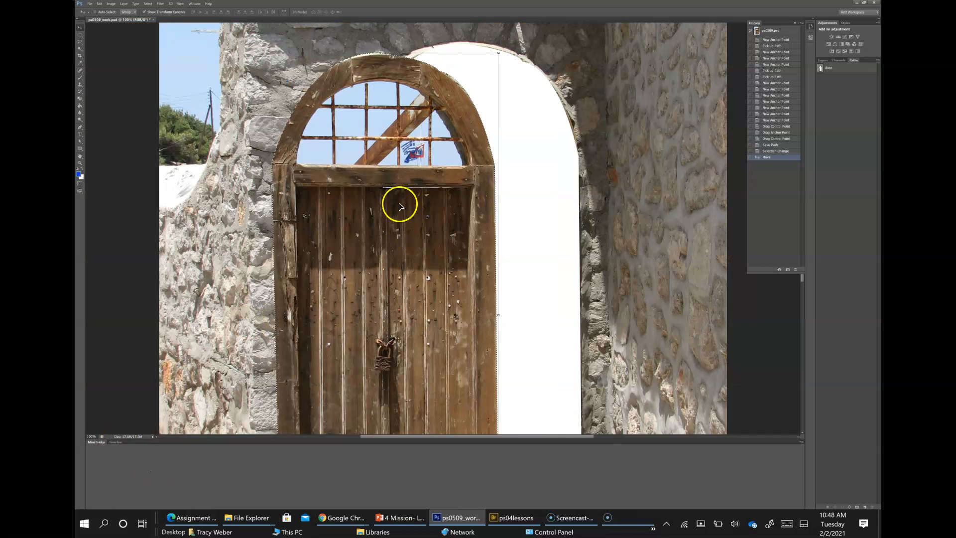
left_click_drag(399, 205, 580, 256)
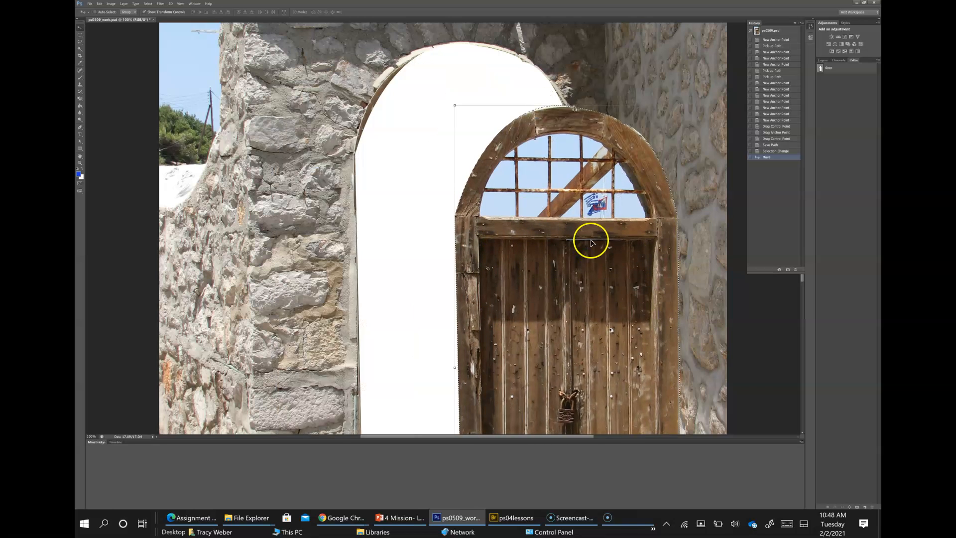